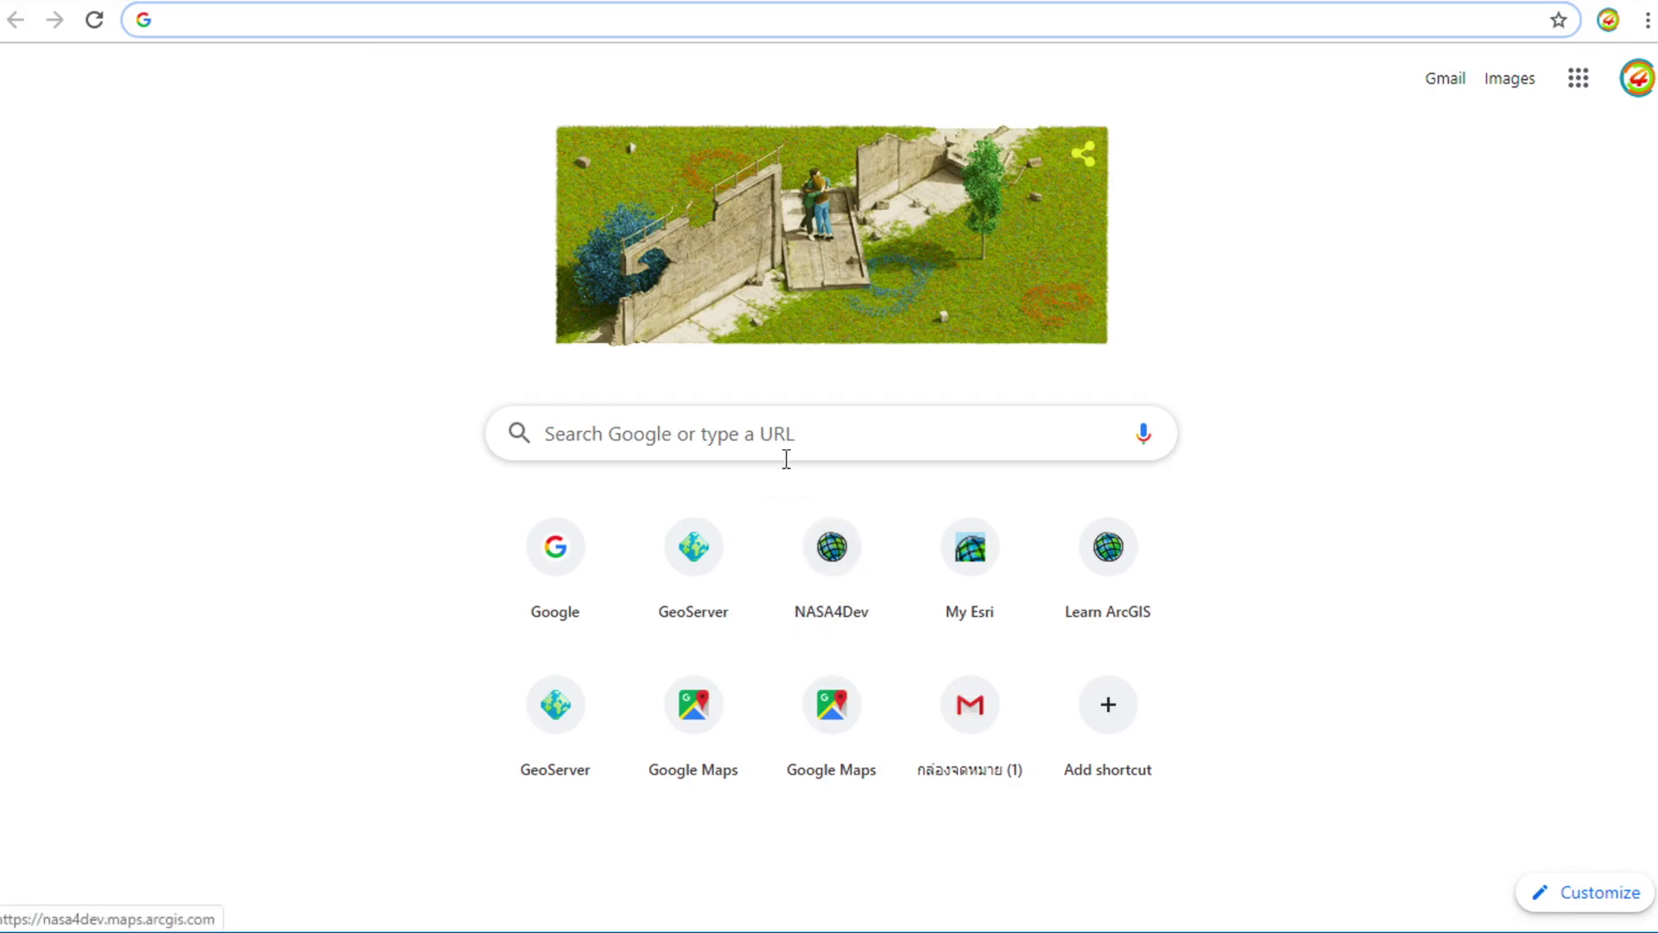
Search Google for 'earth data'.
left_click(801, 444)
type("earth data")
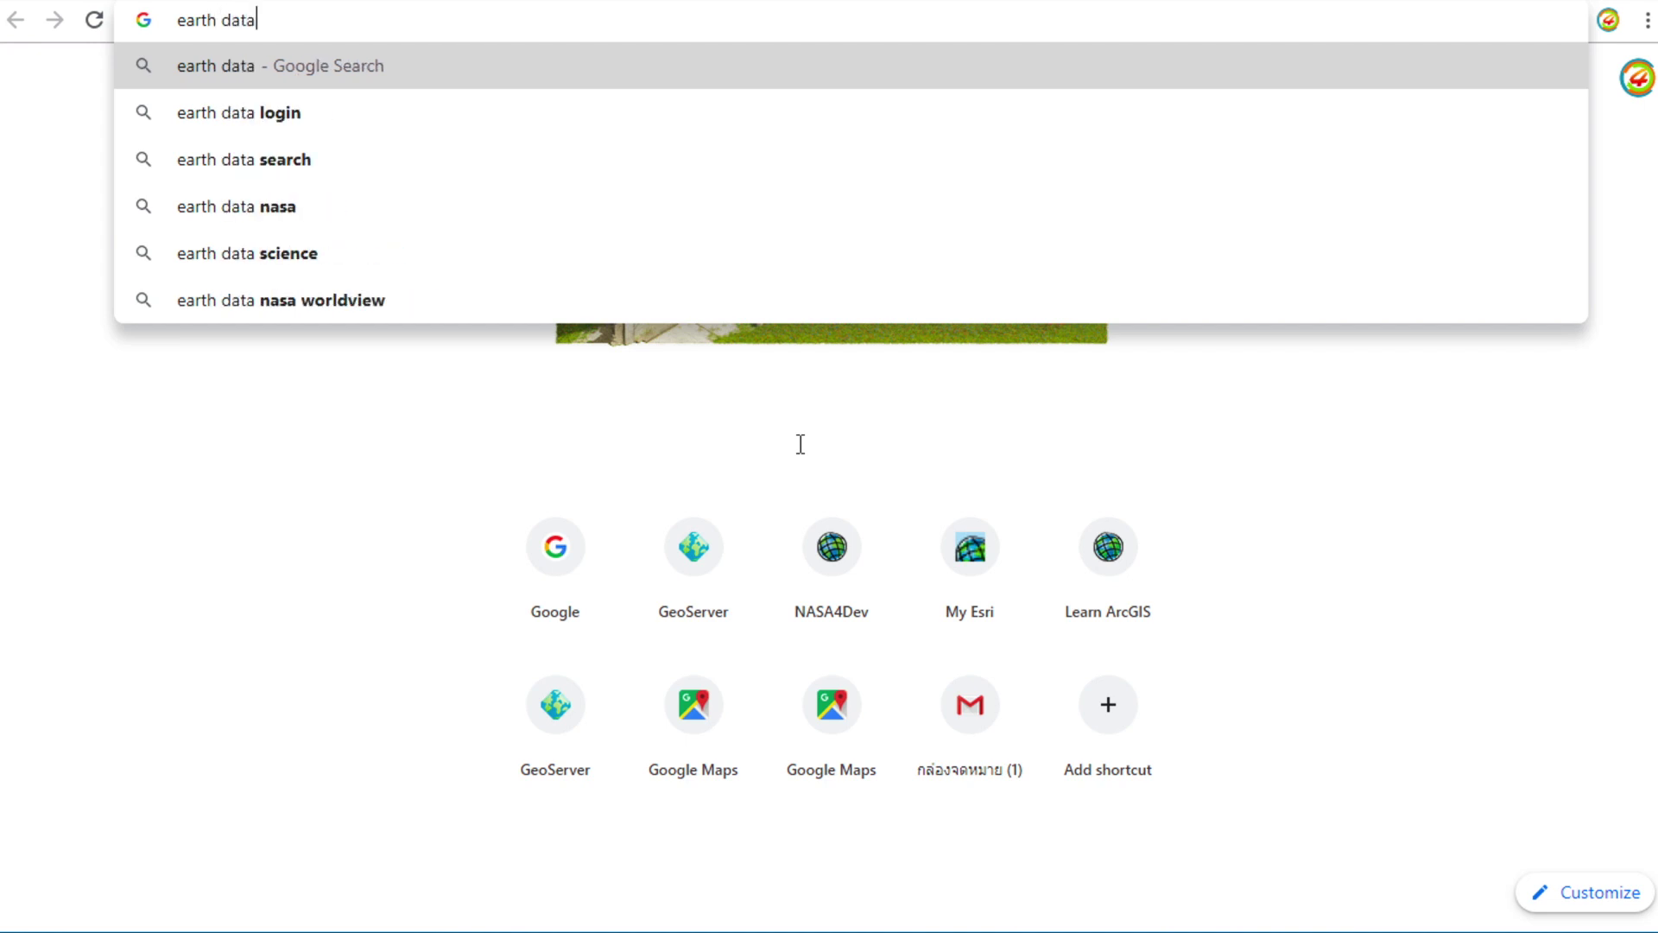
key("Return")
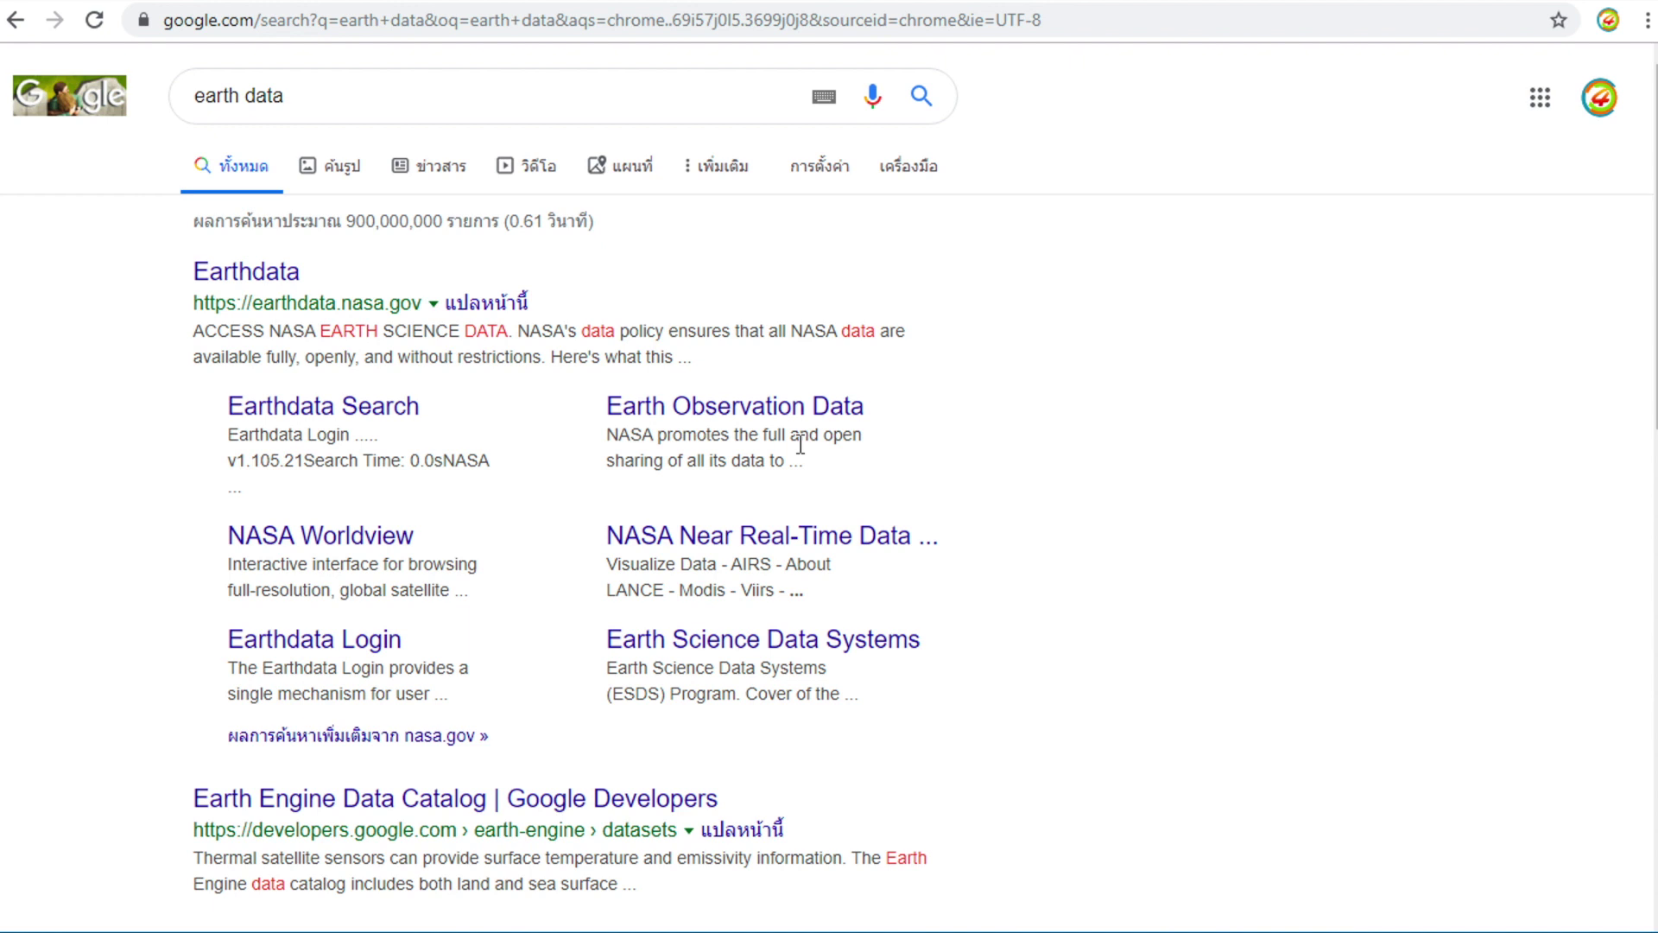
Open the NASA Earthdata result, then go to the Earthdata Search portal via FIND DATA.
left_click(269, 272)
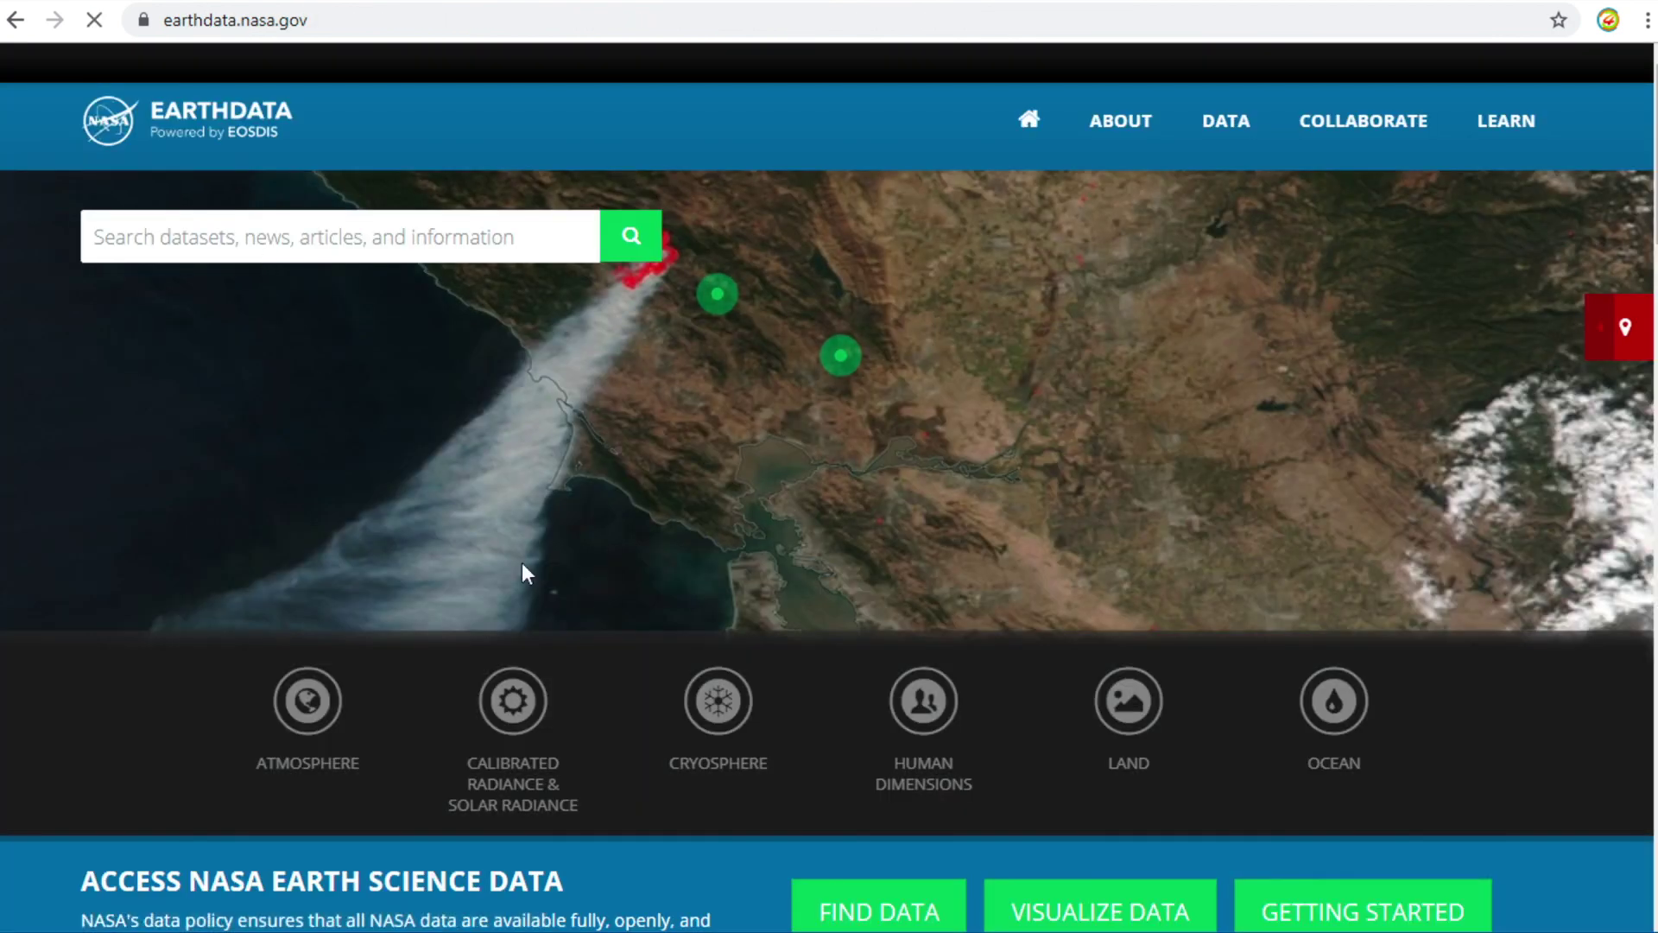
scroll(804, 782, "down", 3)
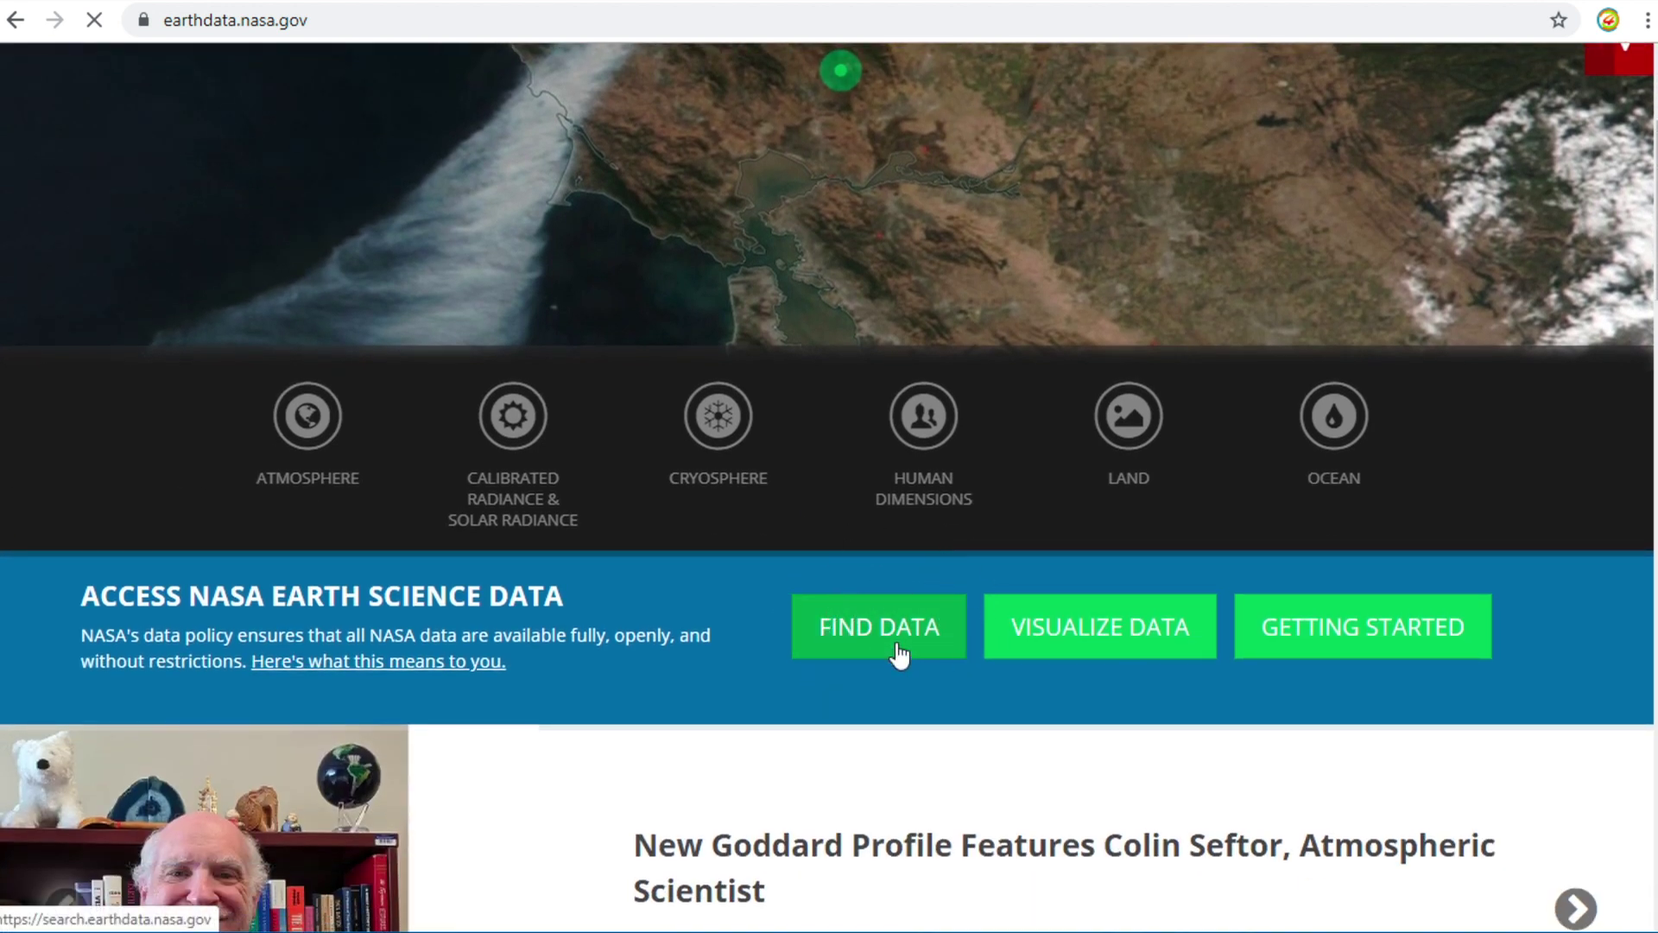
left_click(898, 654)
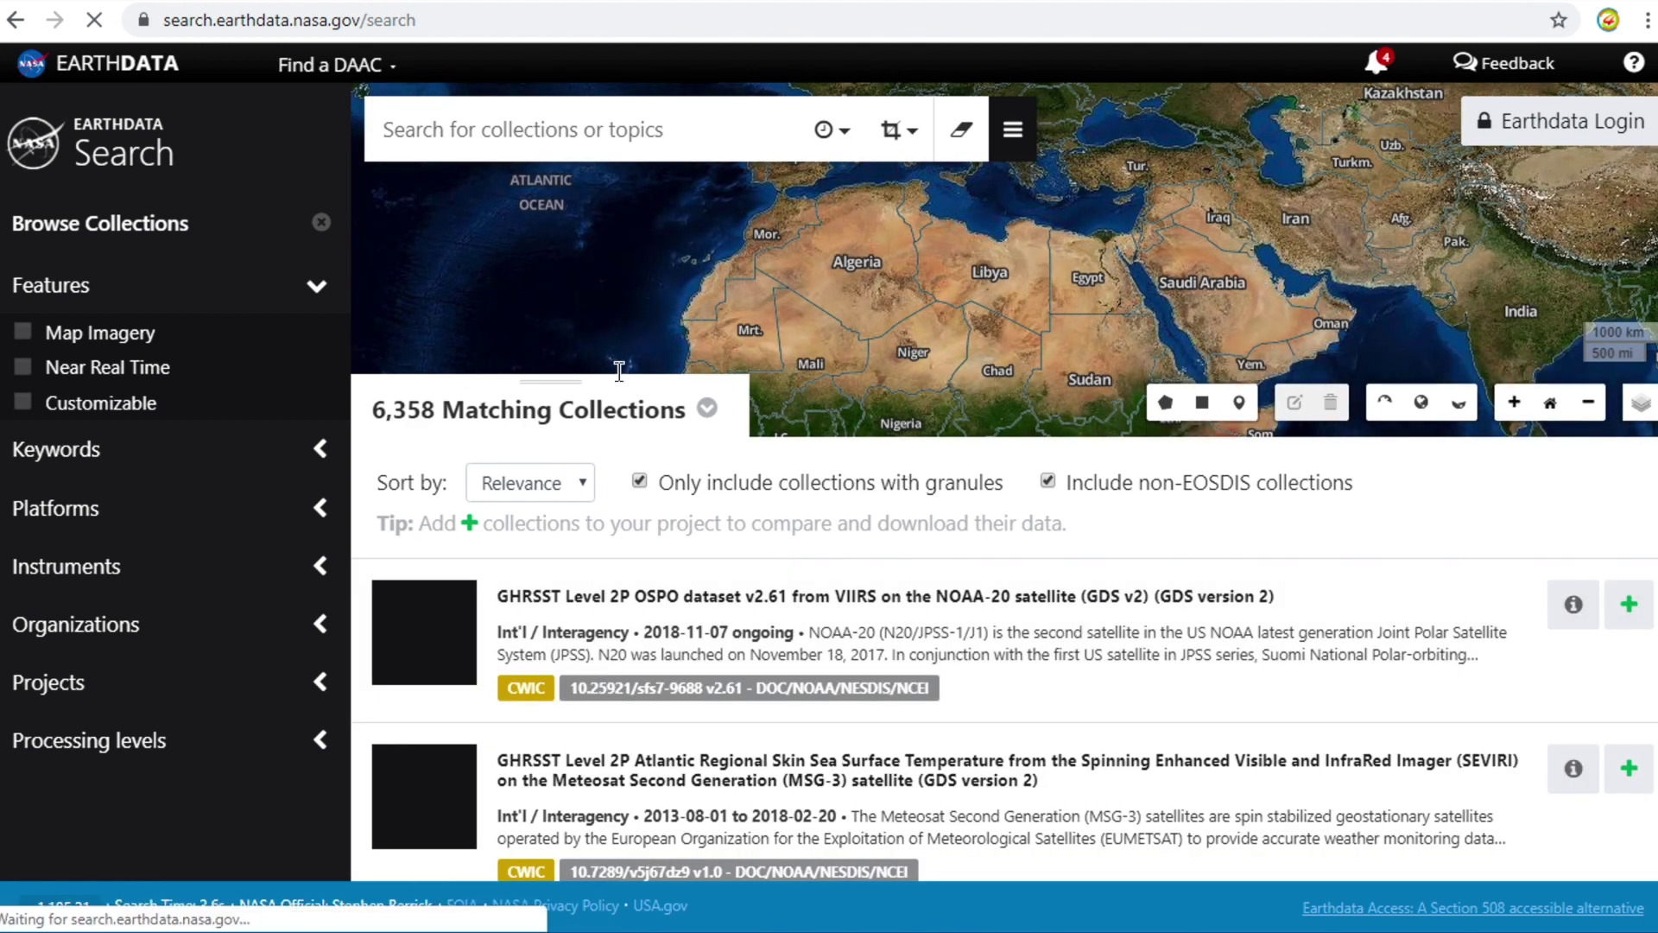
Choose LAADS DAAC from the Find a DAAC list to reach the LAADS archive site.
left_click(393, 77)
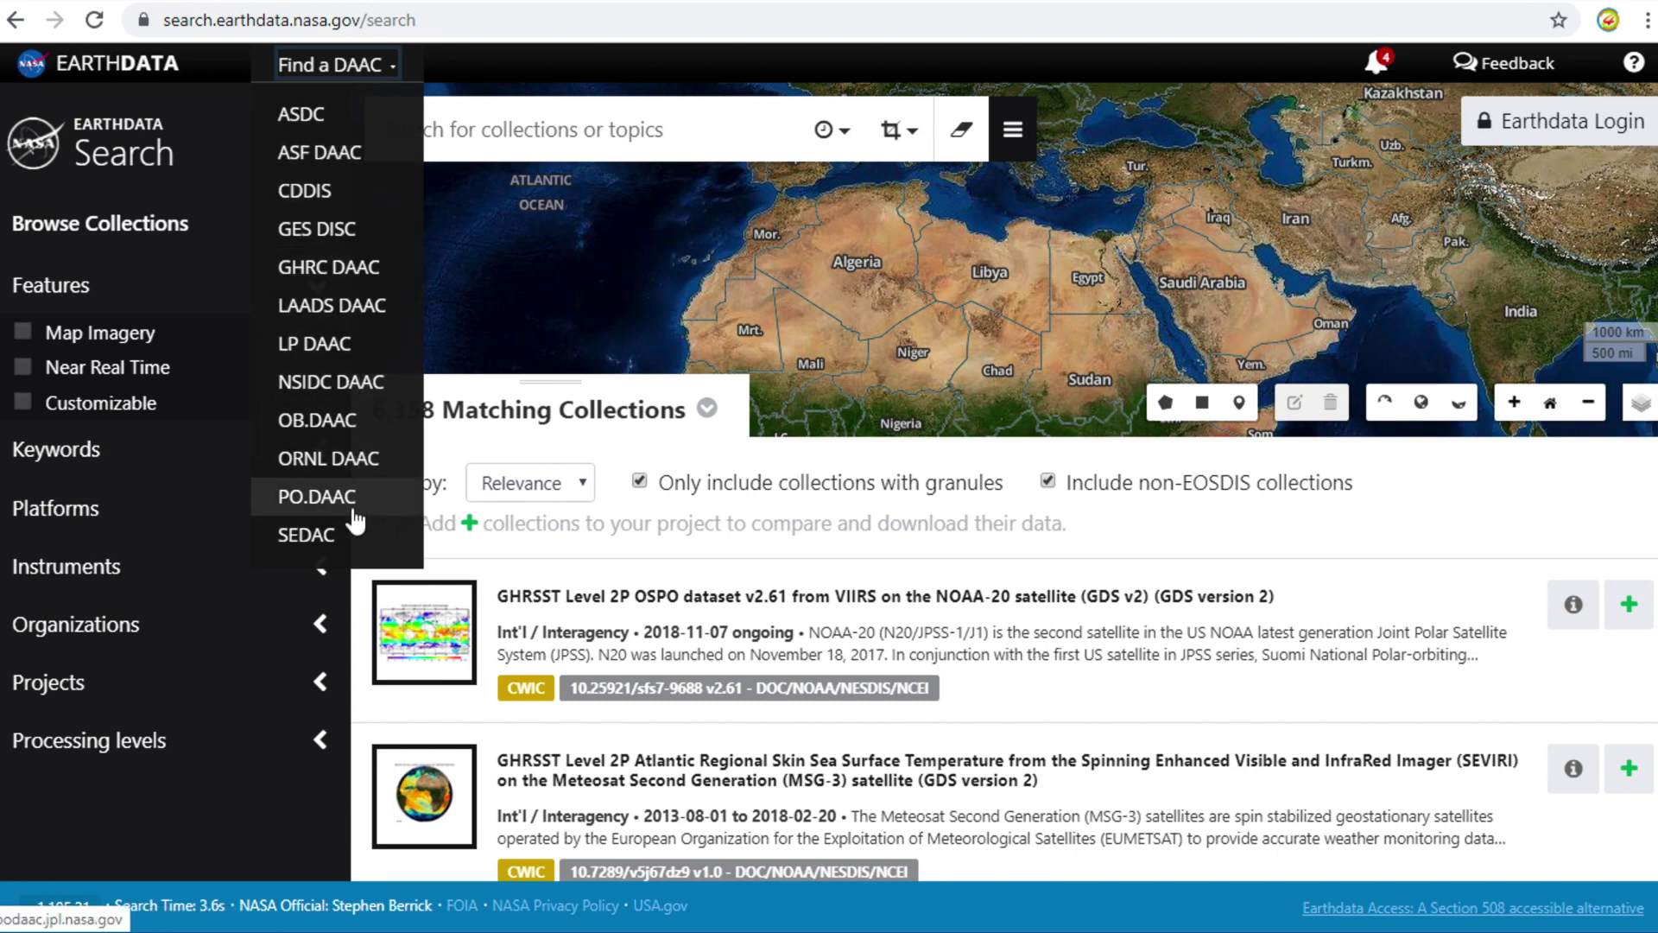
left_click(370, 320)
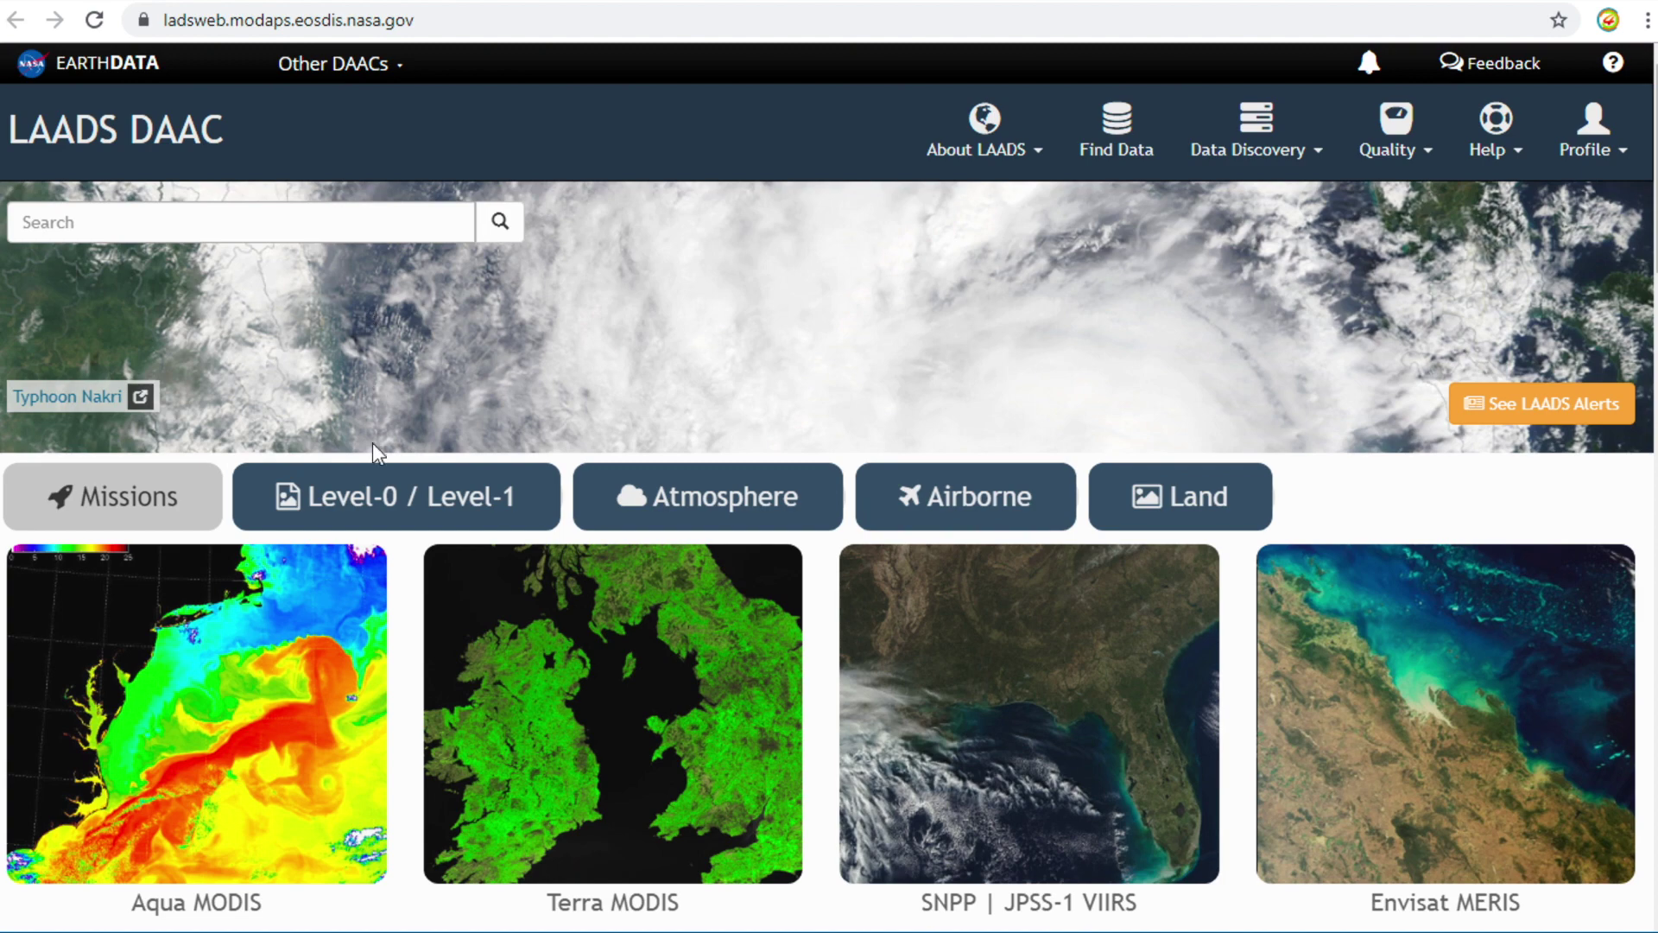
Browse the mission thumbnails, then switch to Atmosphere categories like Aerosol, Water Vapor and Cloud Properties.
scroll(373, 450, "down", 4)
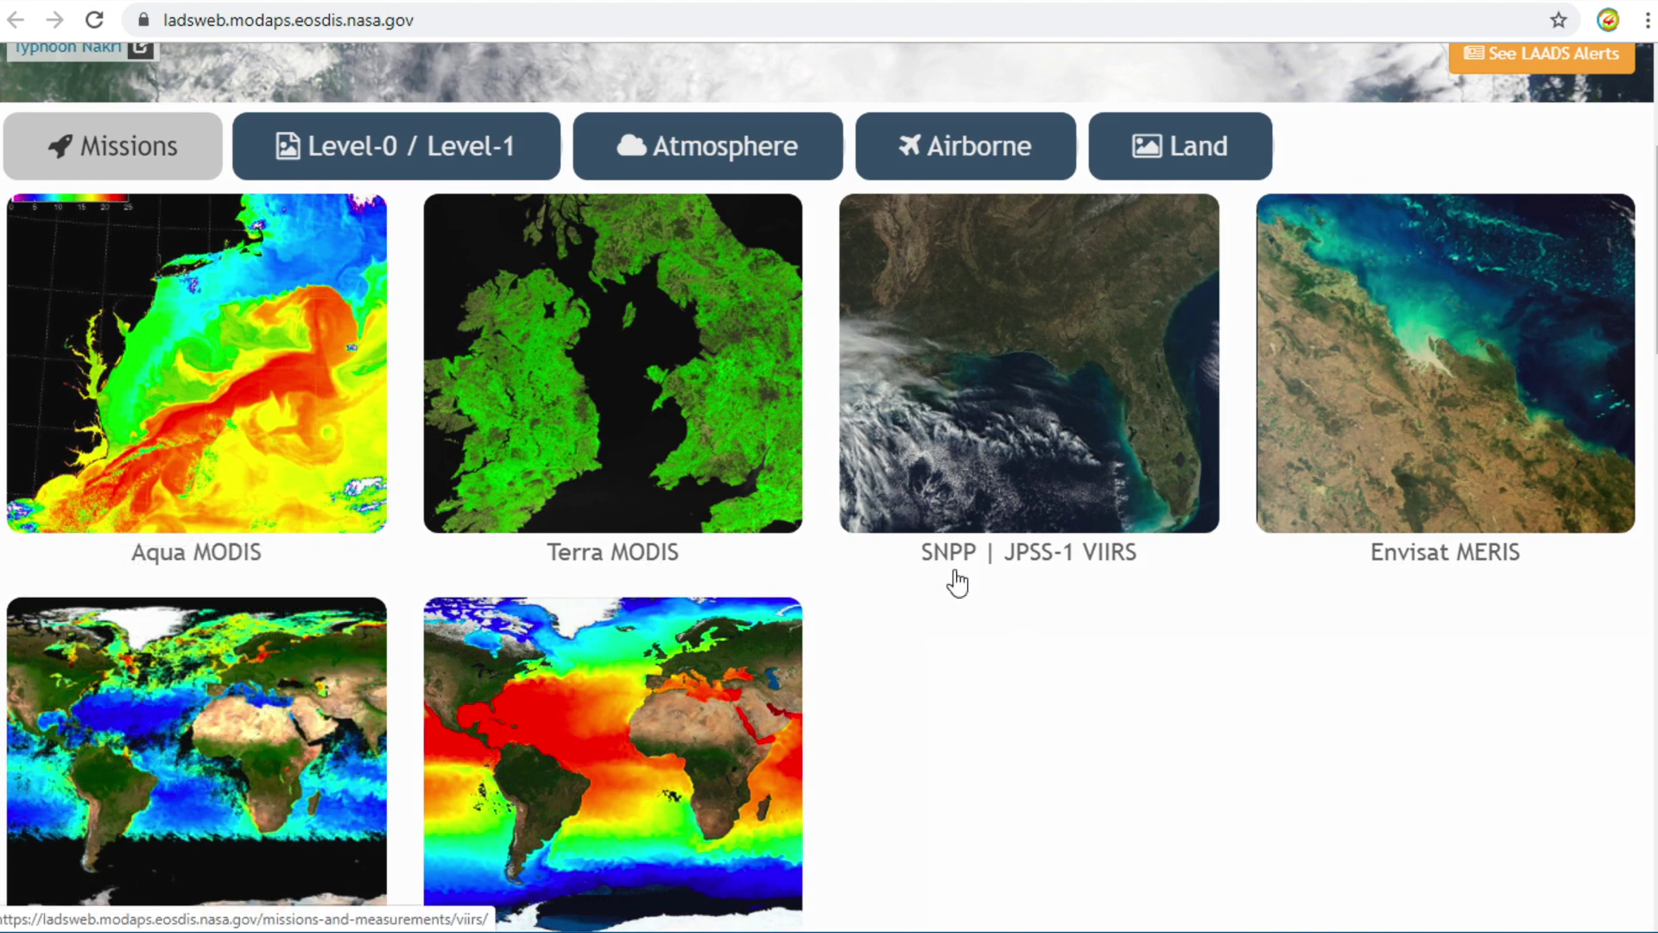
scroll(1046, 607, "down", 1)
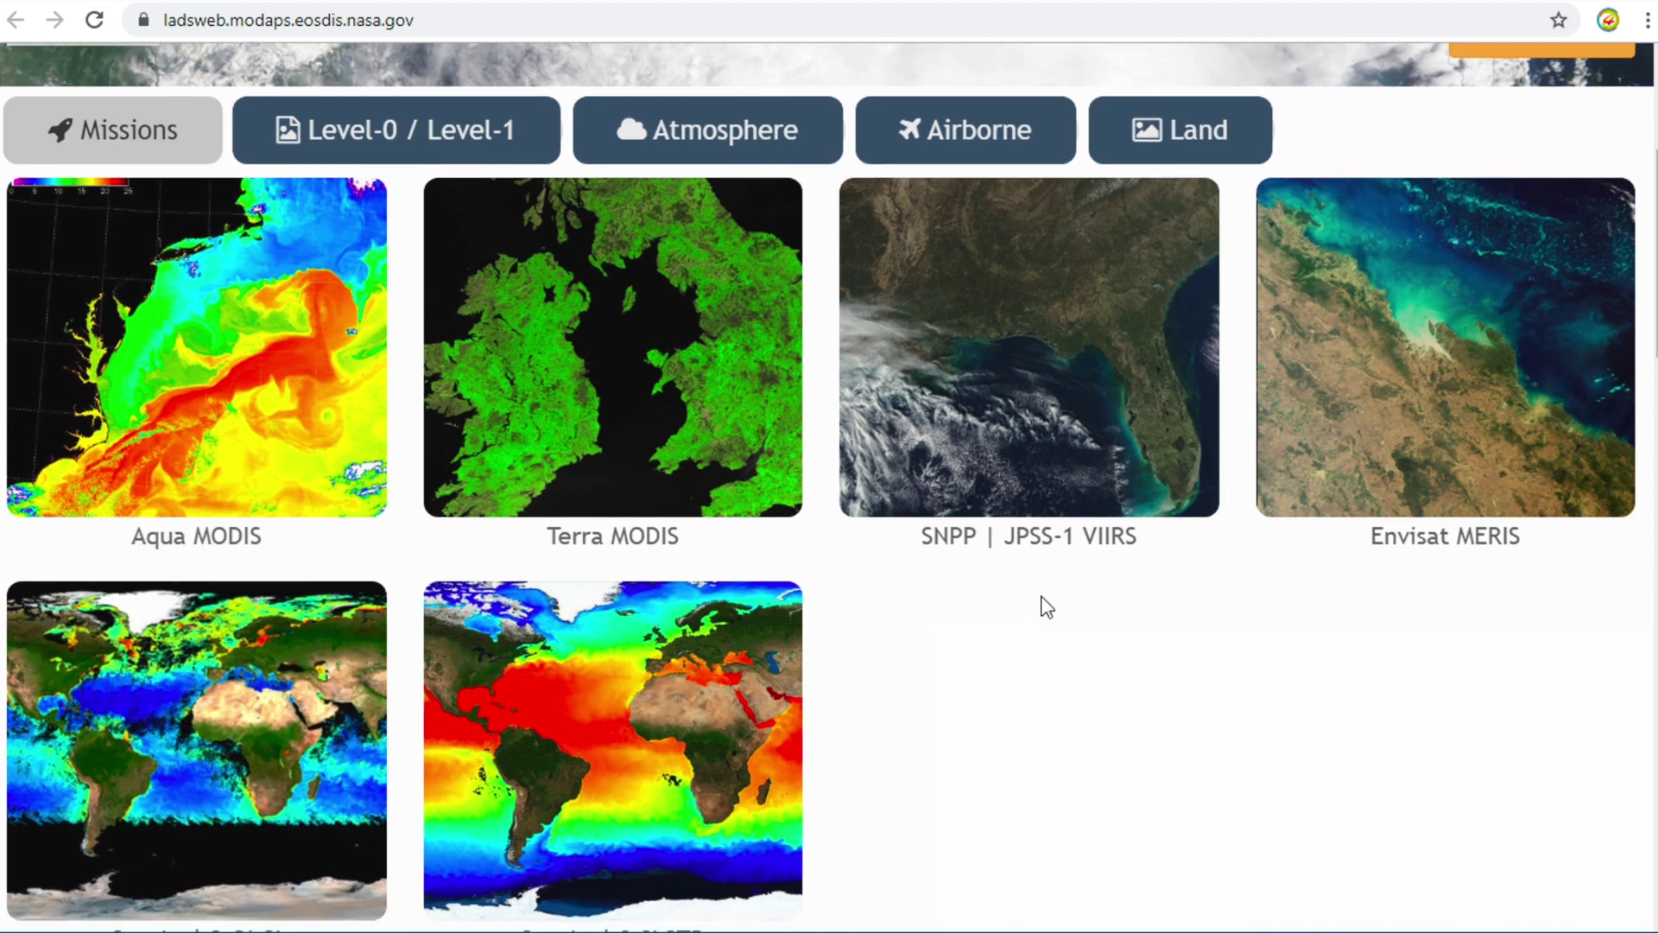
mouse_move(671, 646)
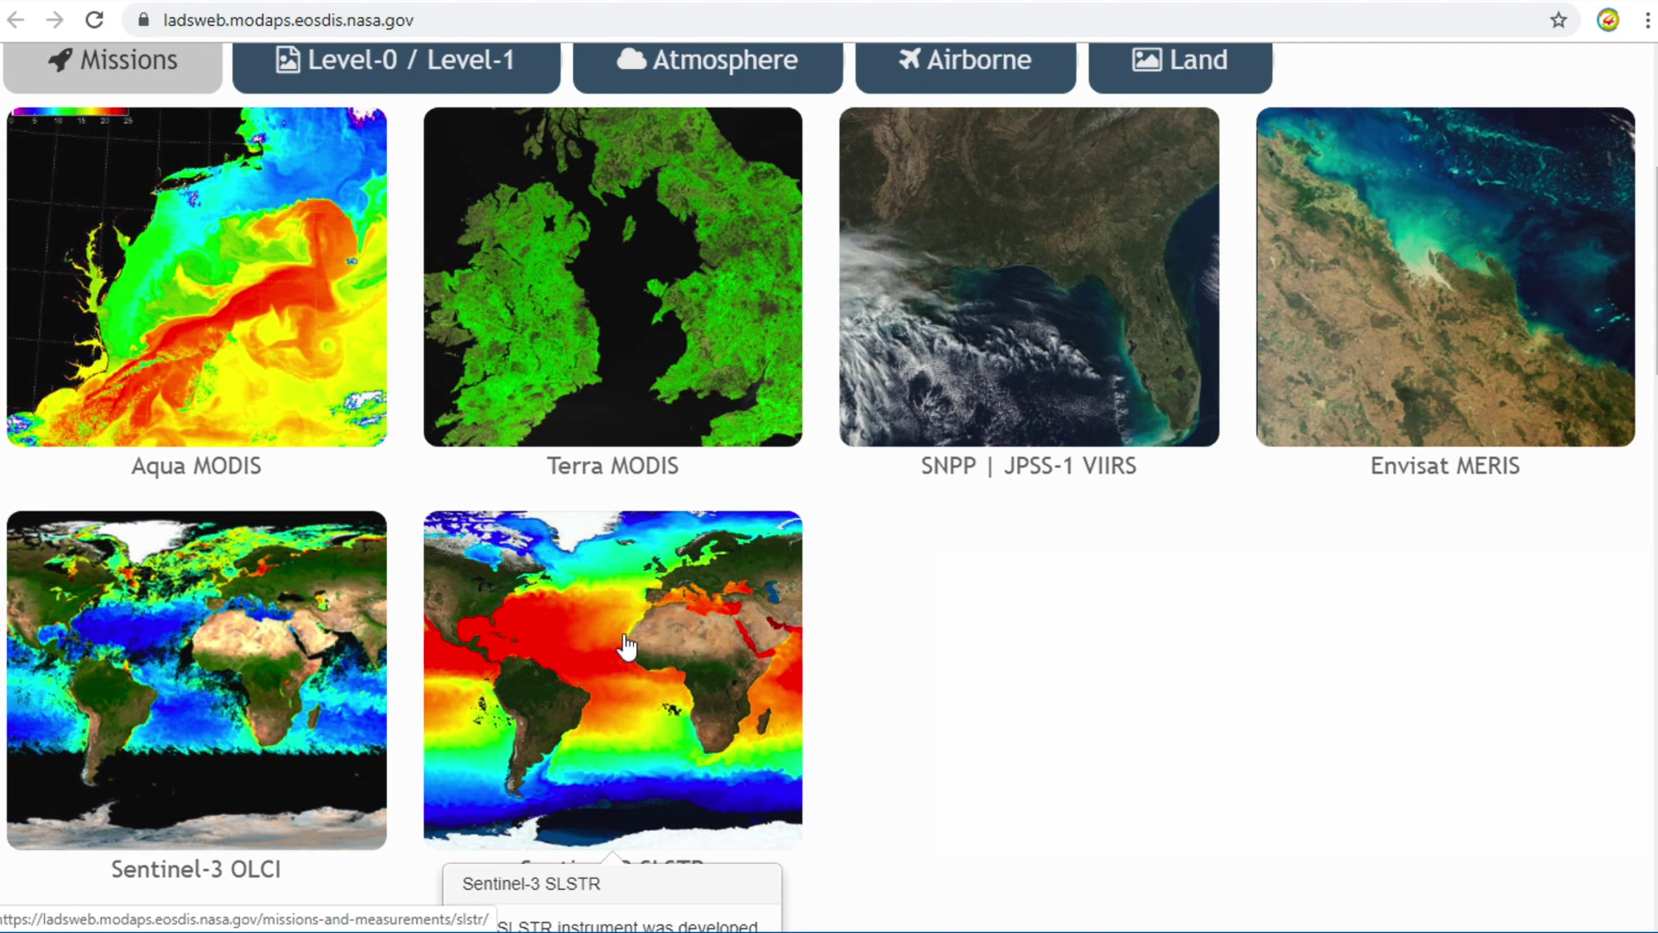
scroll(630, 573, "up", 2)
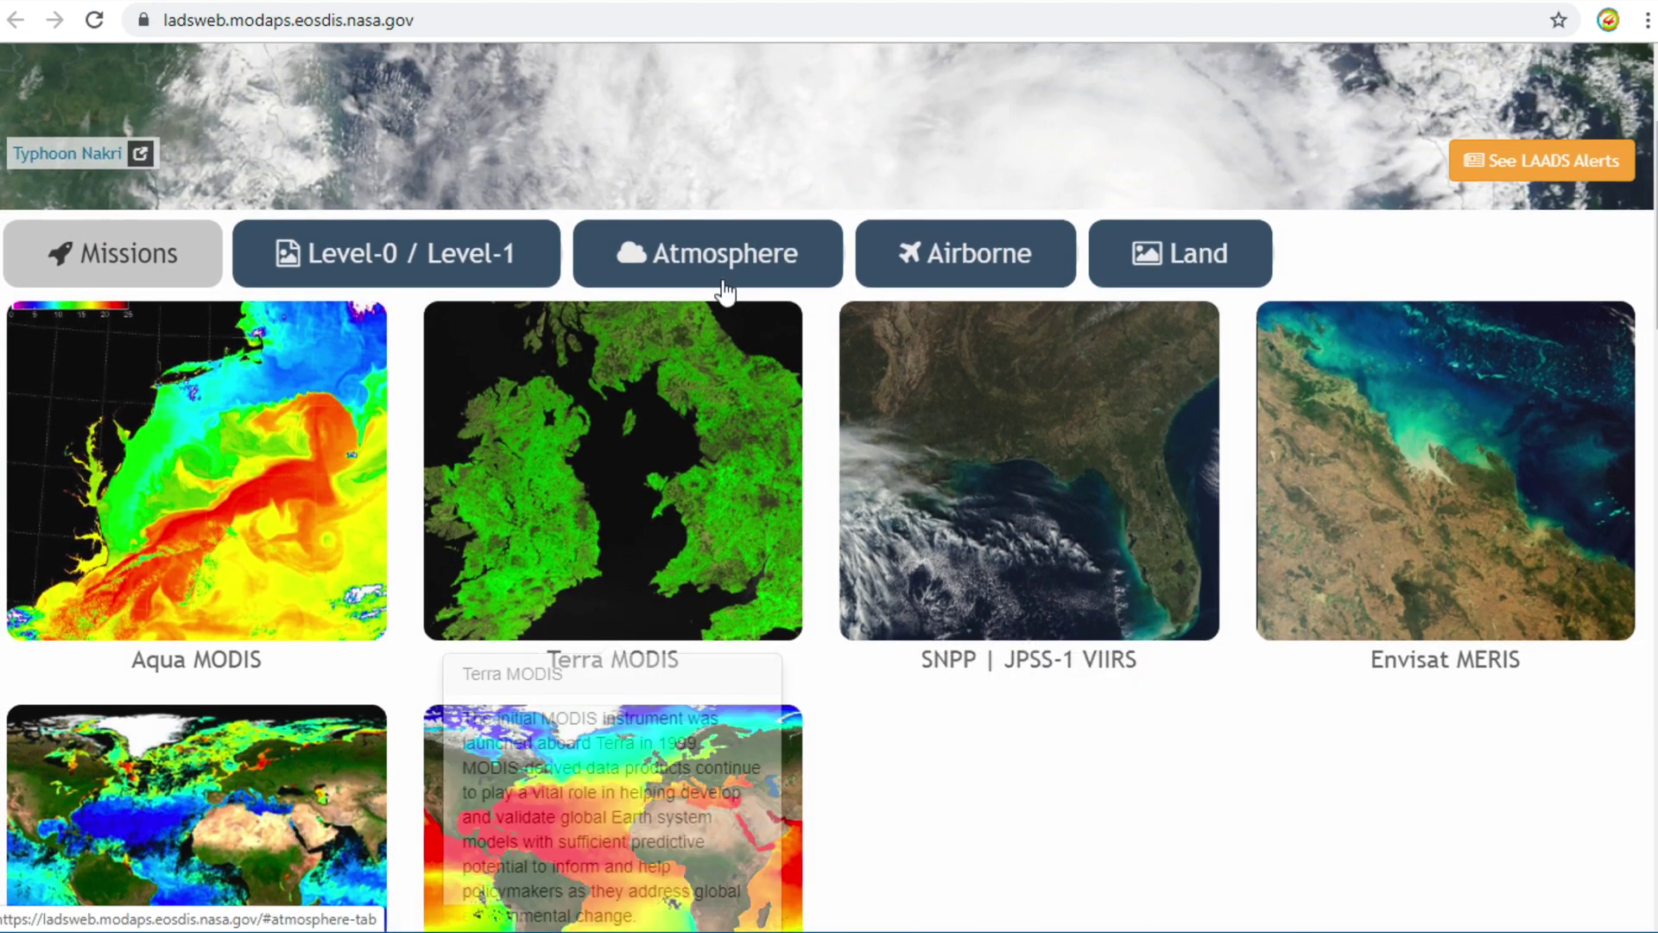
left_click(709, 275)
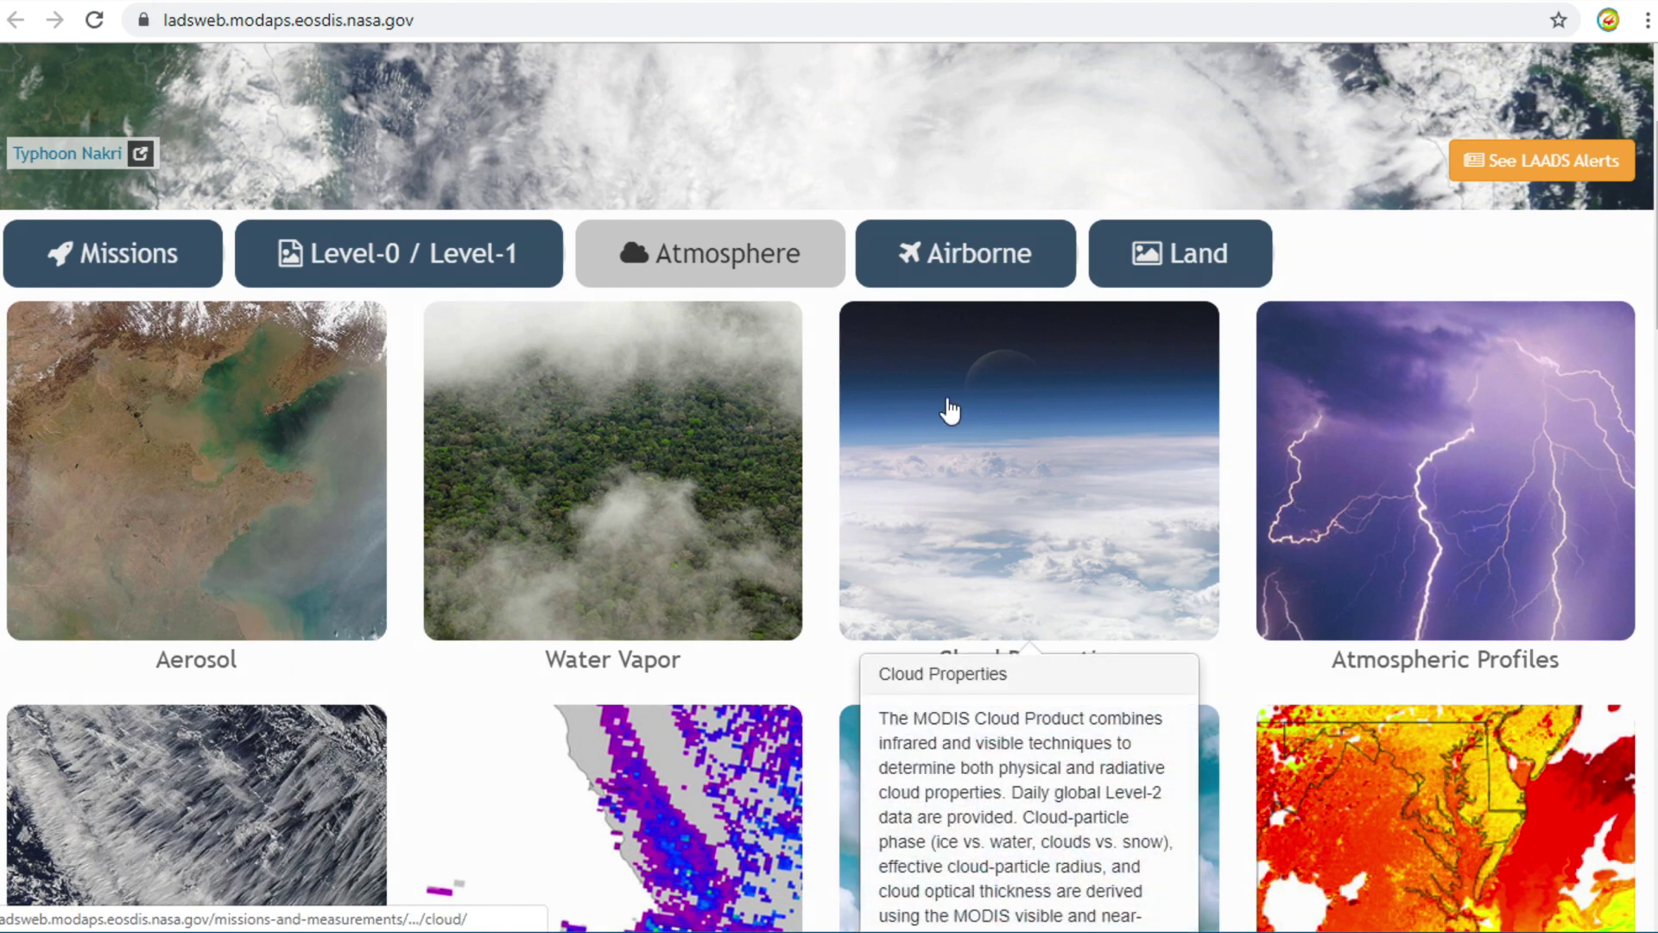
mouse_move(250, 530)
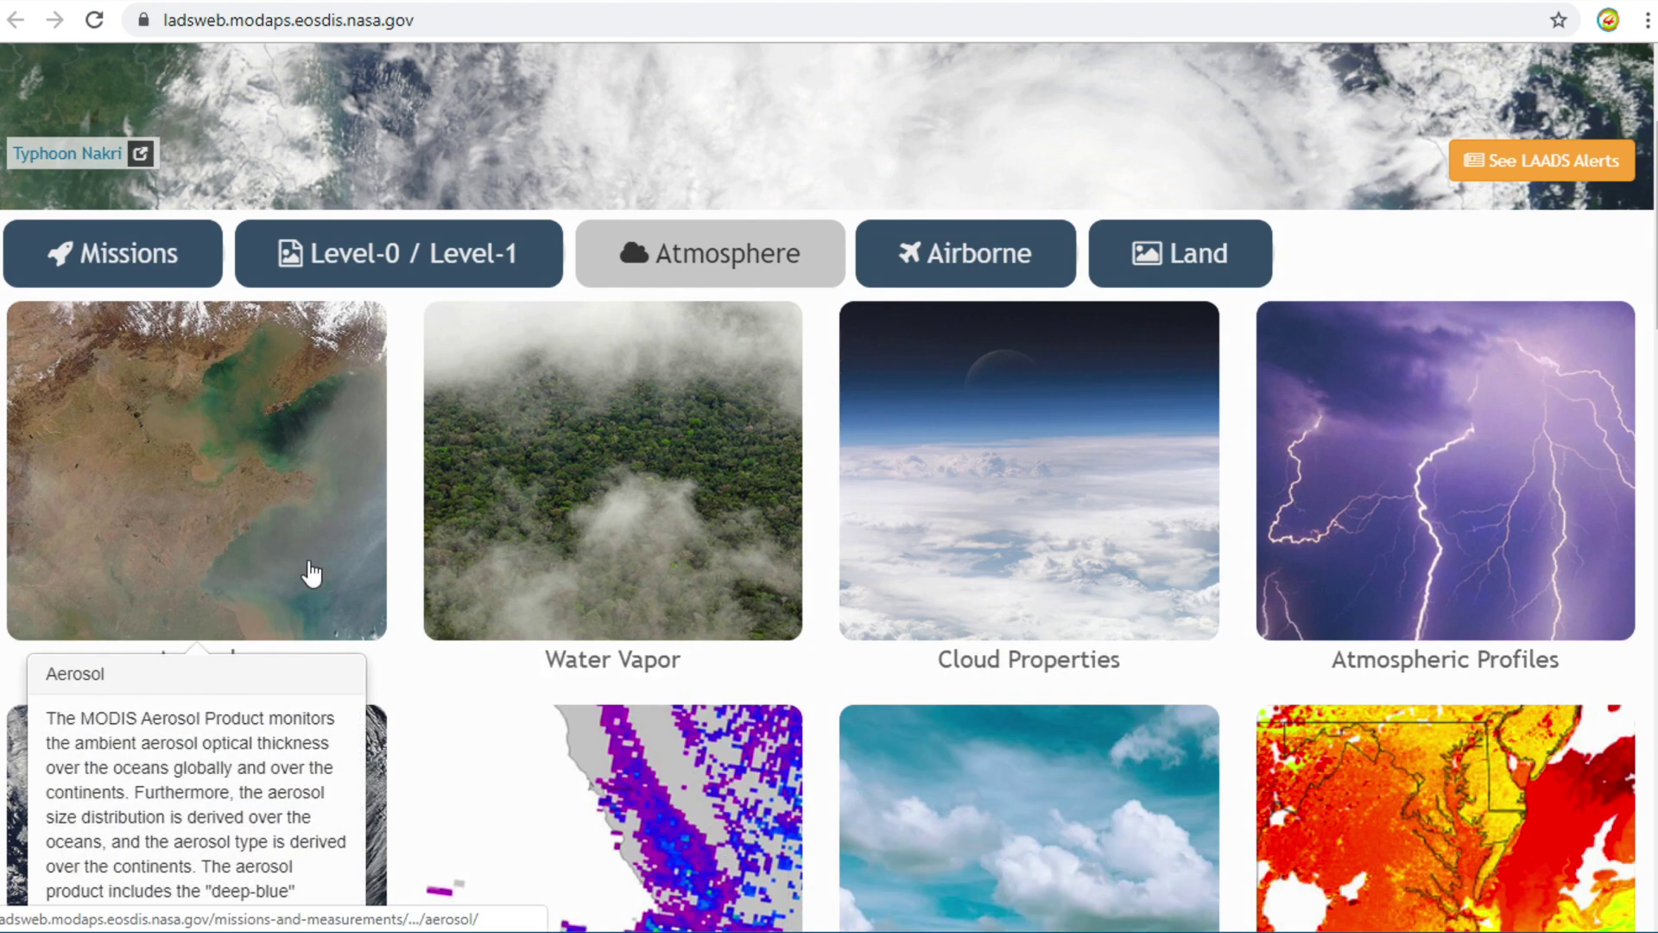
scroll(311, 572, "down", 3)
mouse_move(1285, 290)
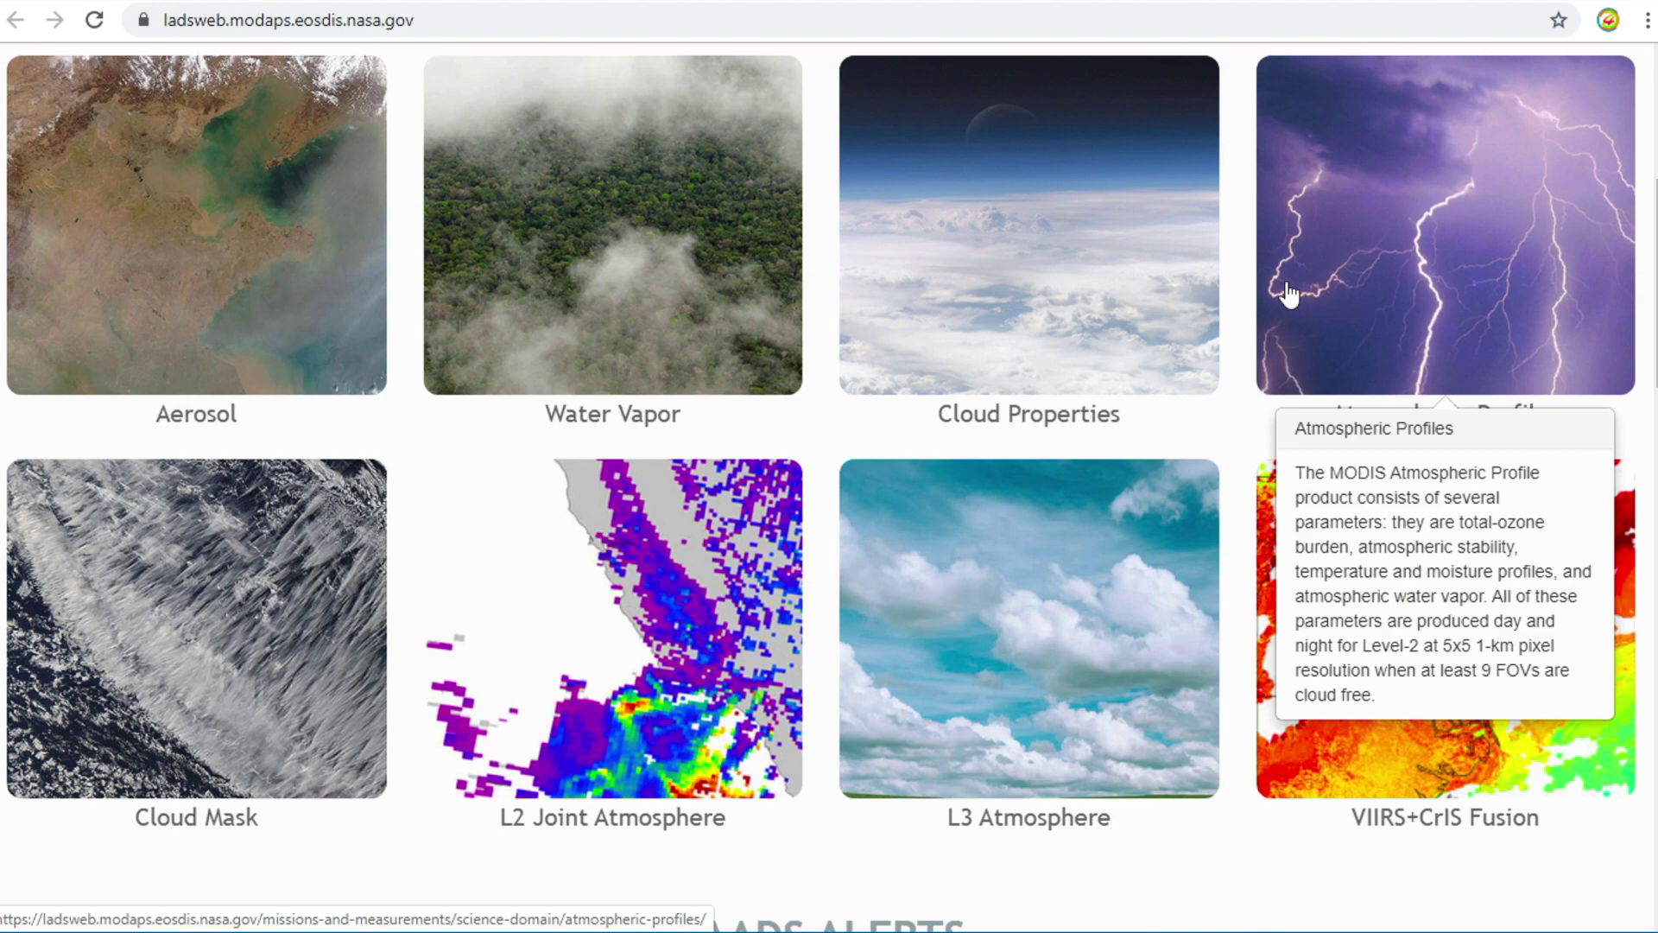
scroll(851, 519, "up", 6)
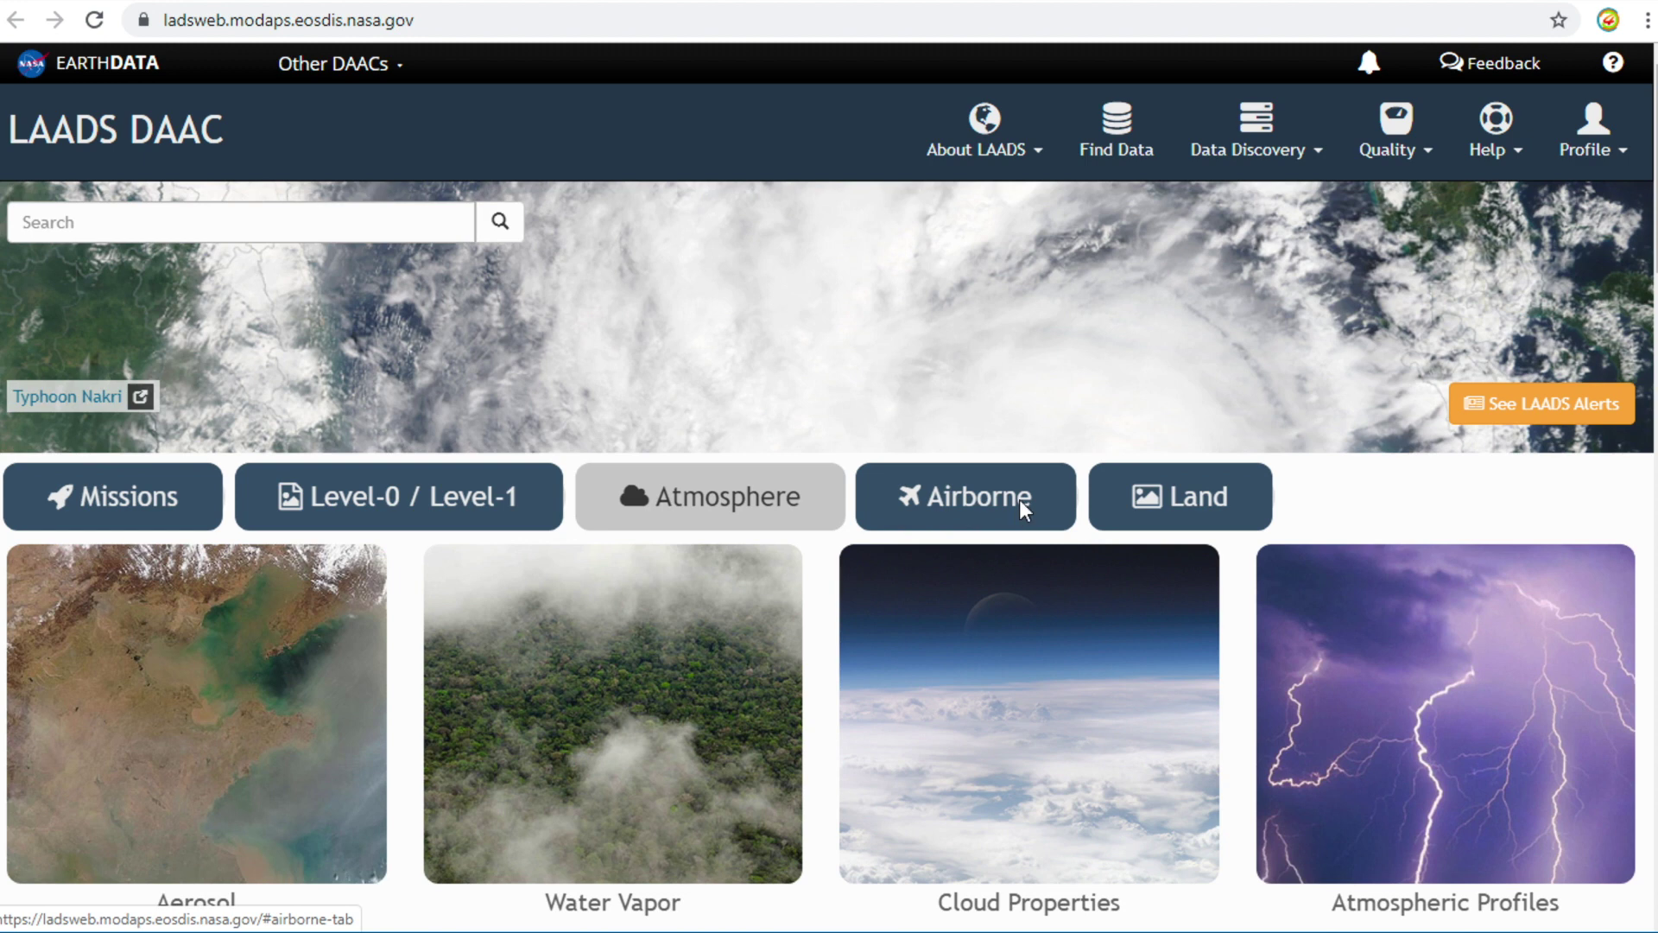
Show the Airborne instrument data categories and scroll through them.
left_click(1022, 506)
scroll(989, 620, "down", 1)
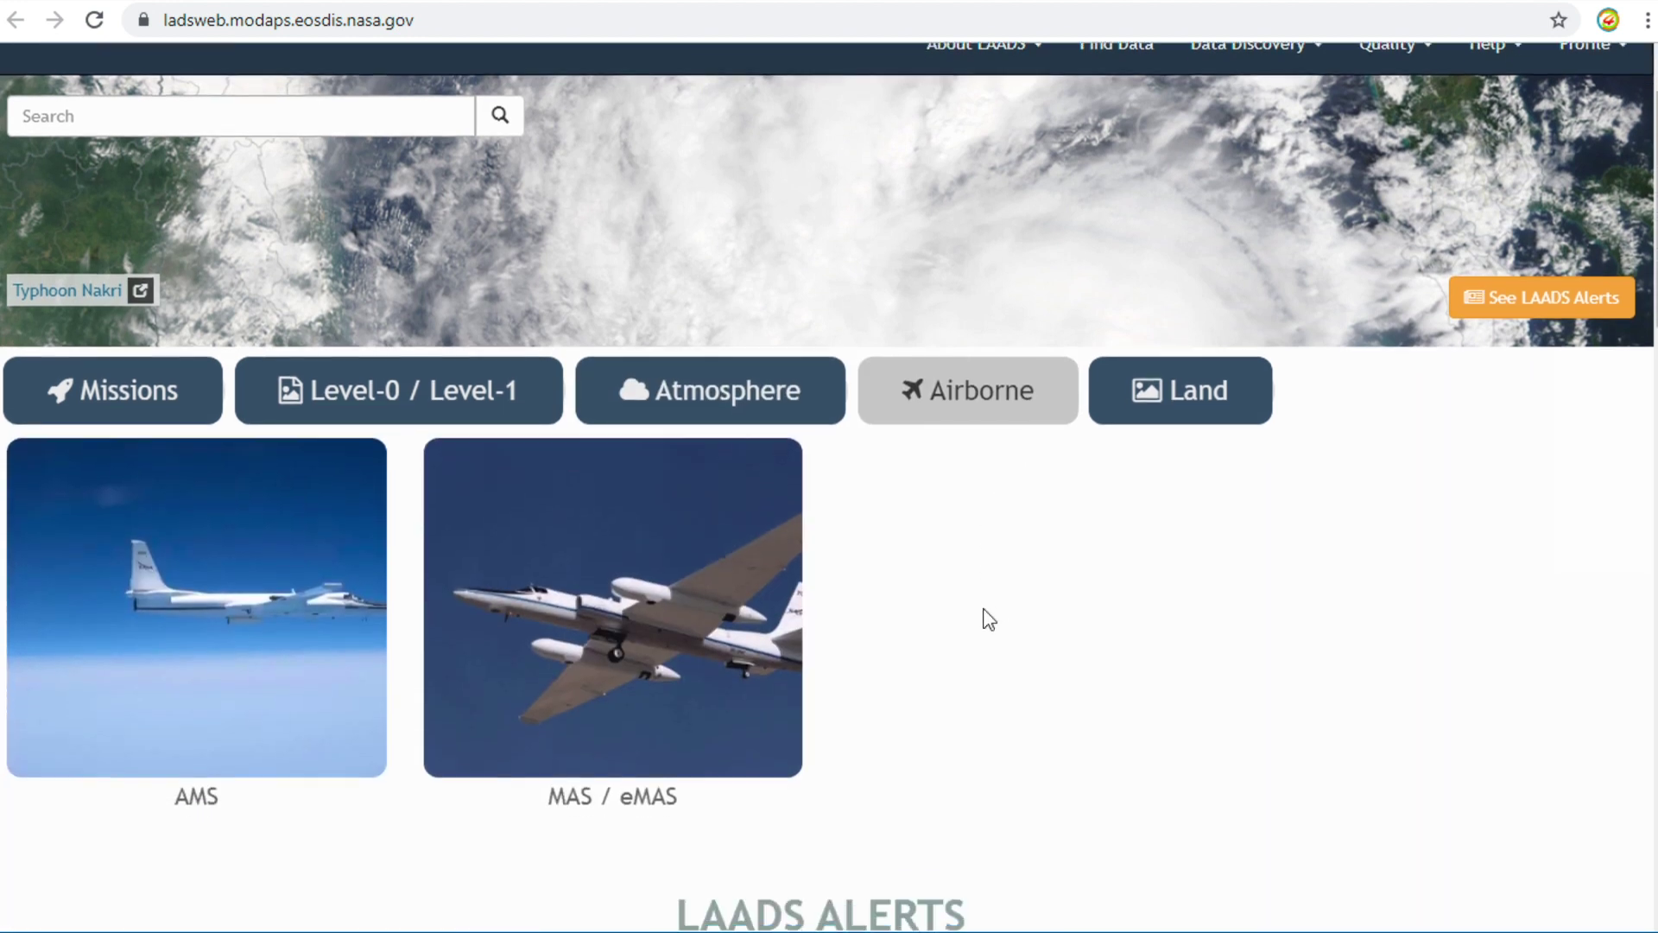
scroll(989, 620, "down", 1)
scroll(990, 619, "down", 2)
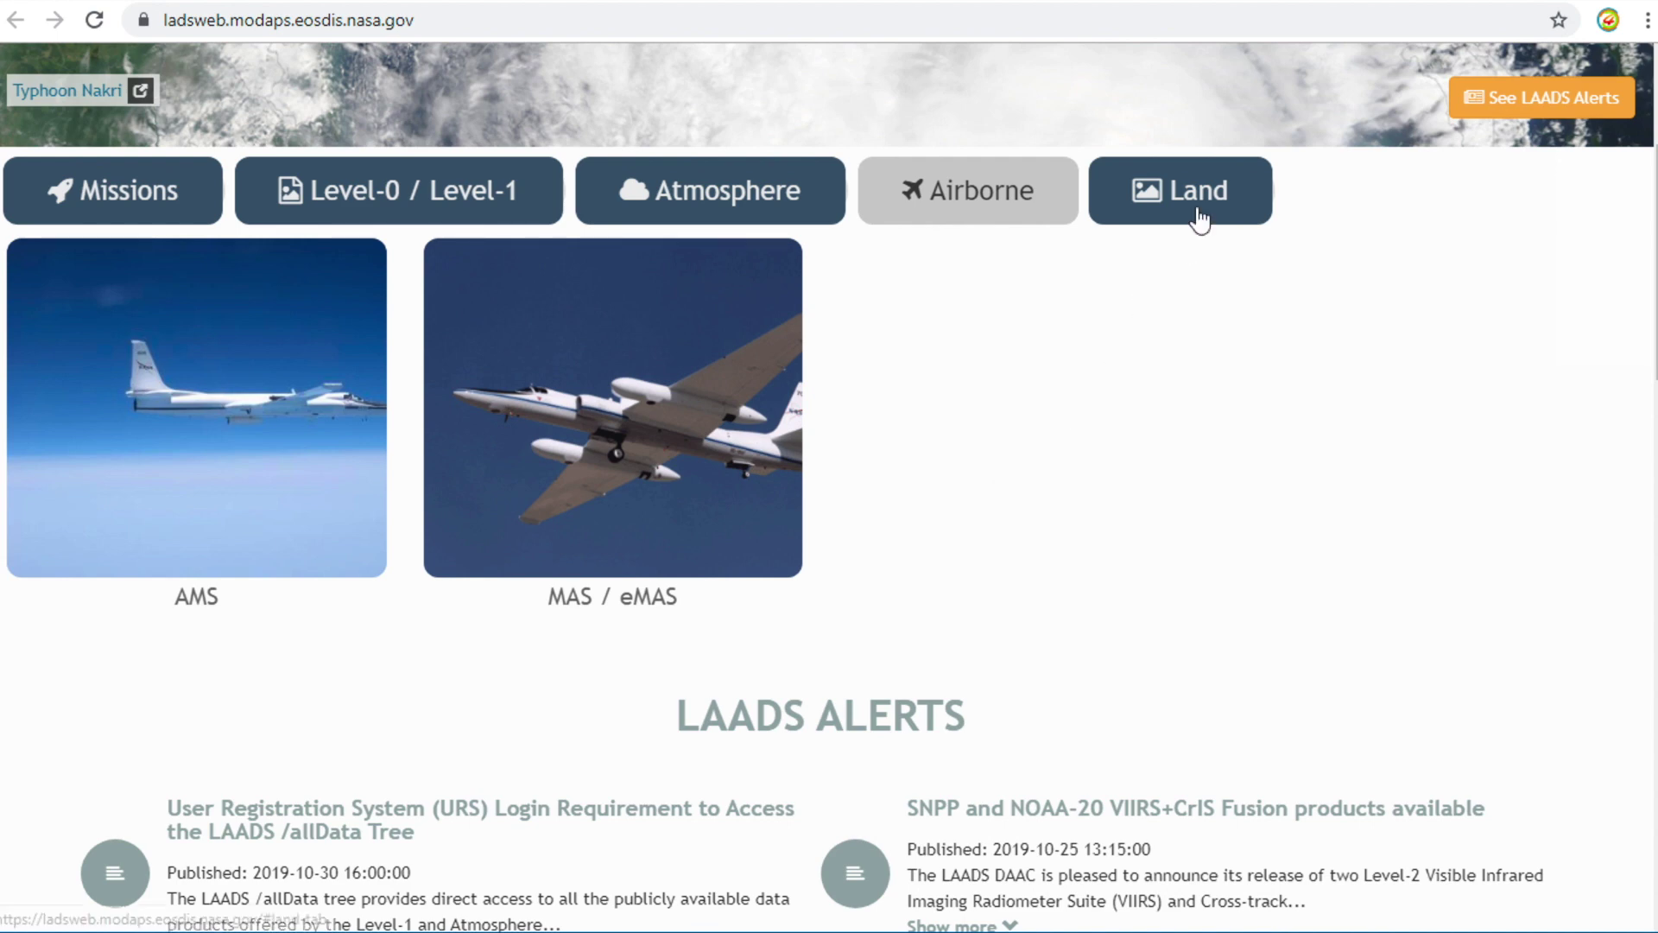
Switch to the Land product categories, review them, then open the Find Data product search.
left_click(1200, 212)
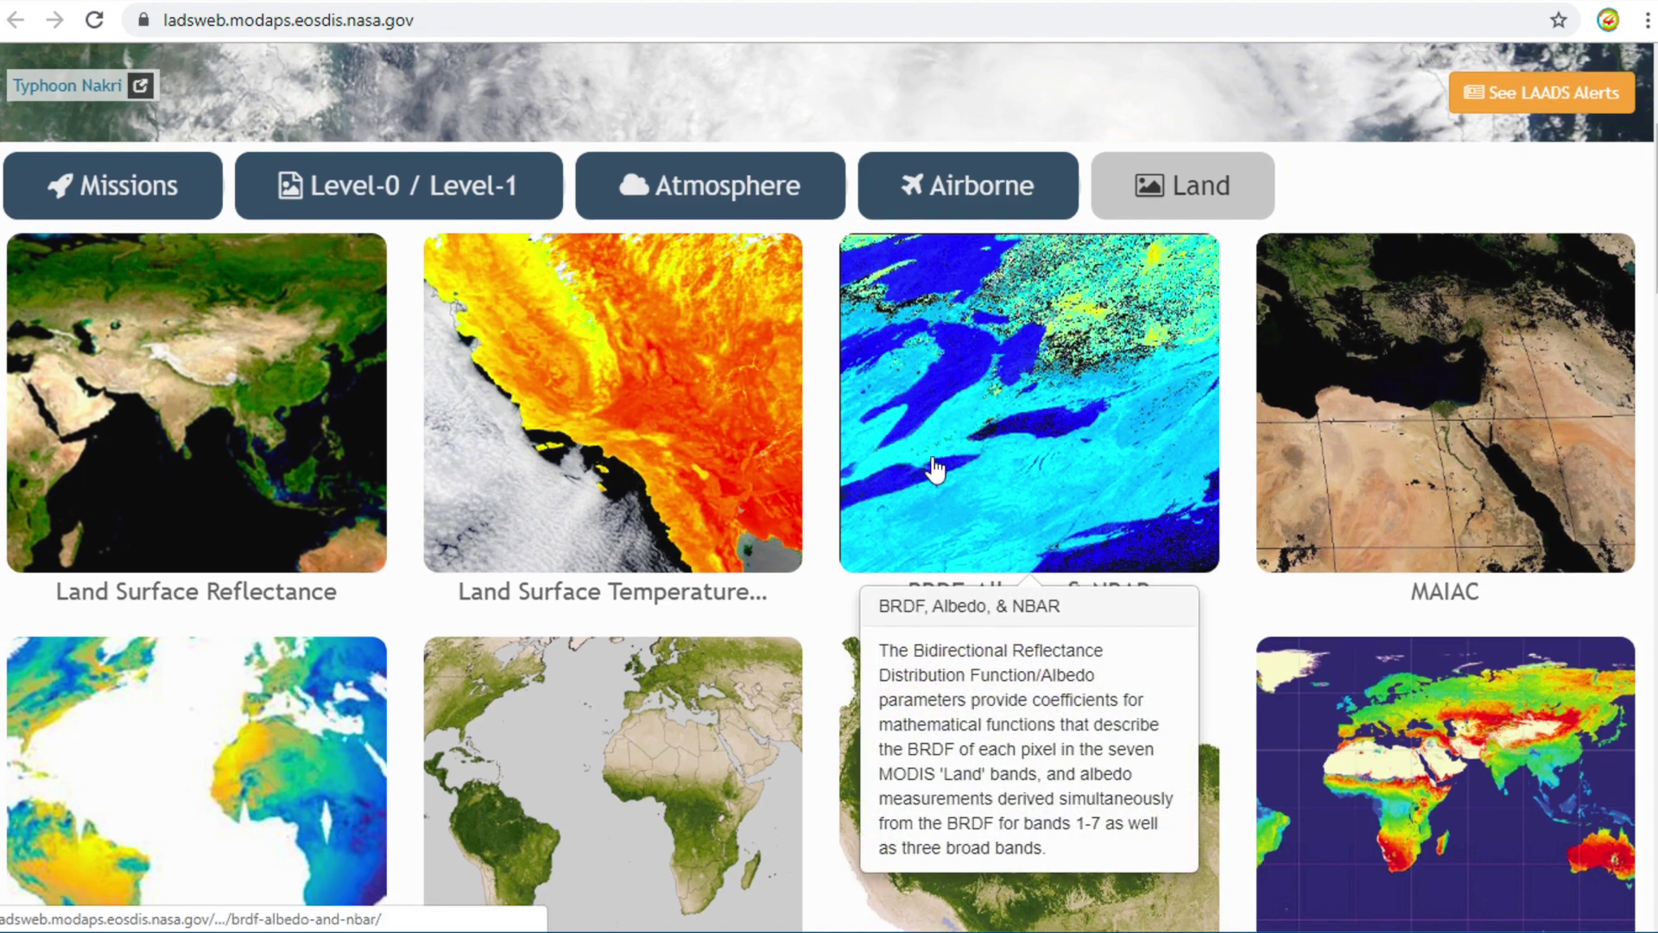
scroll(936, 469, "down", 2)
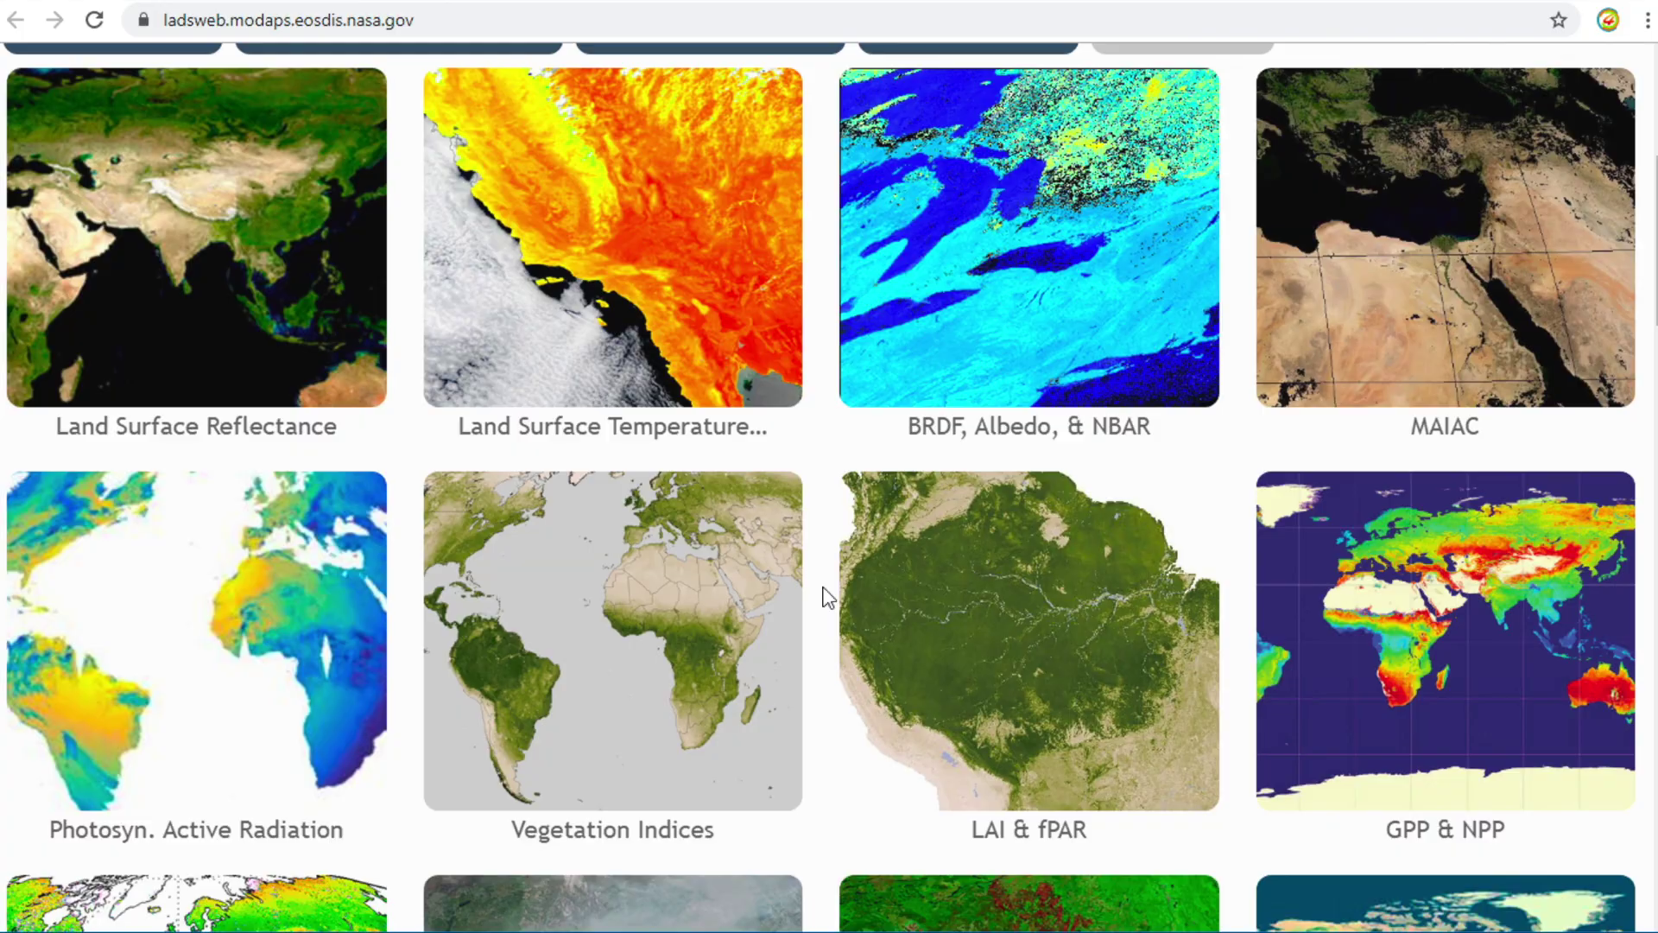
scroll(827, 596, "down", 3)
scroll(827, 596, "up", 9)
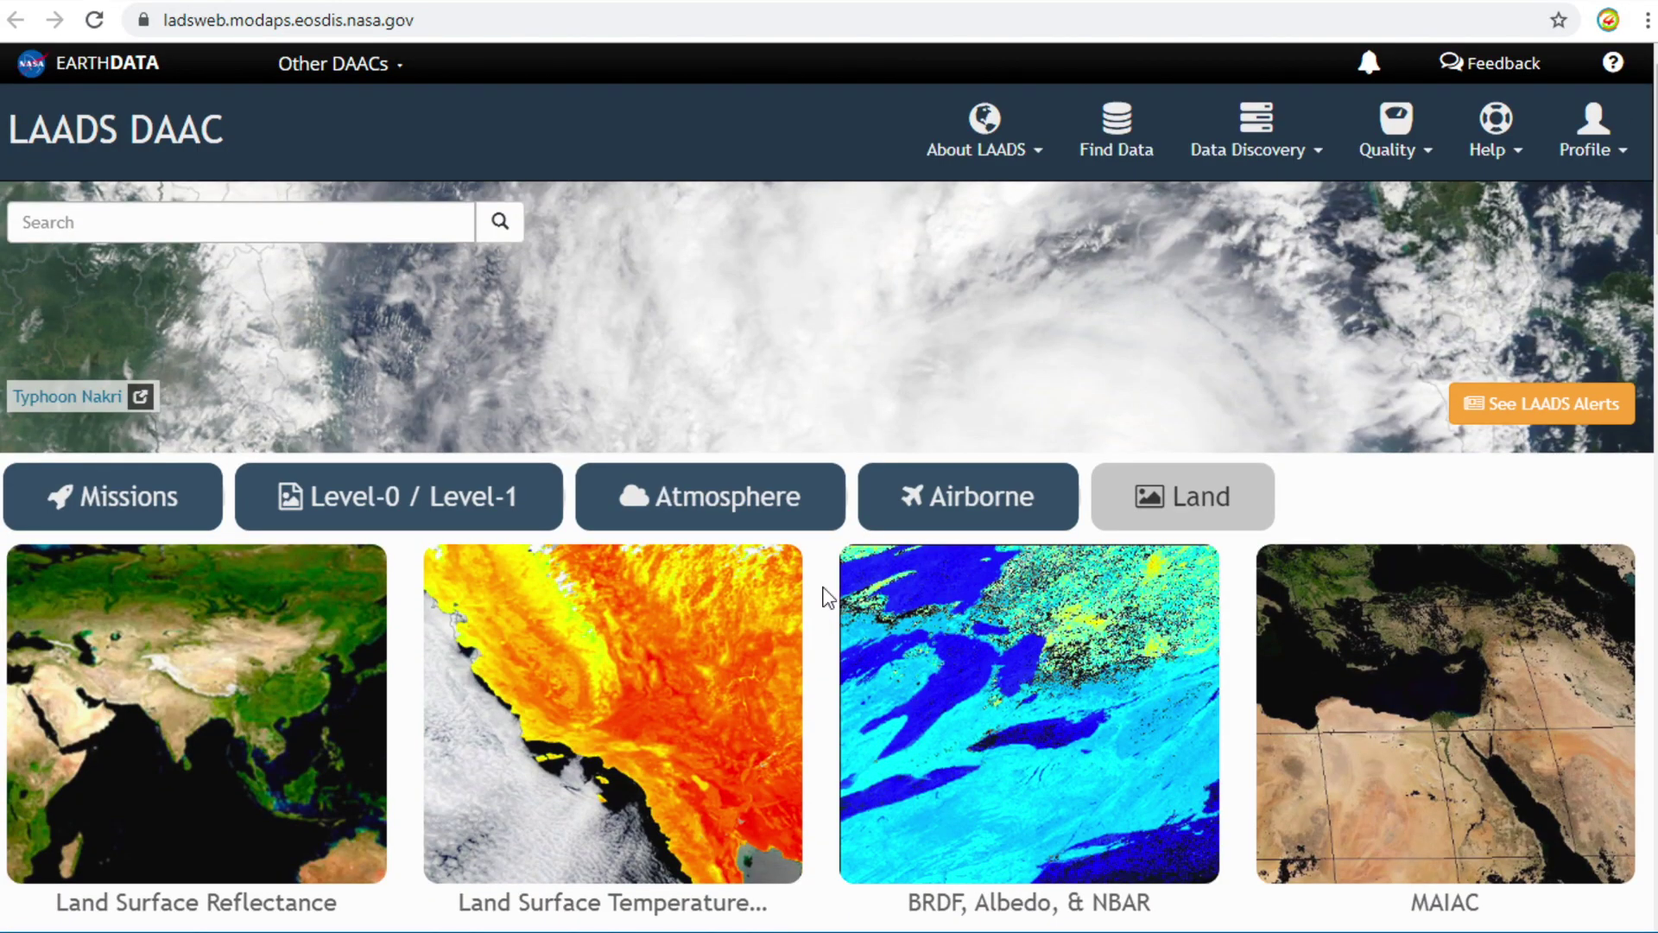
left_click(1128, 126)
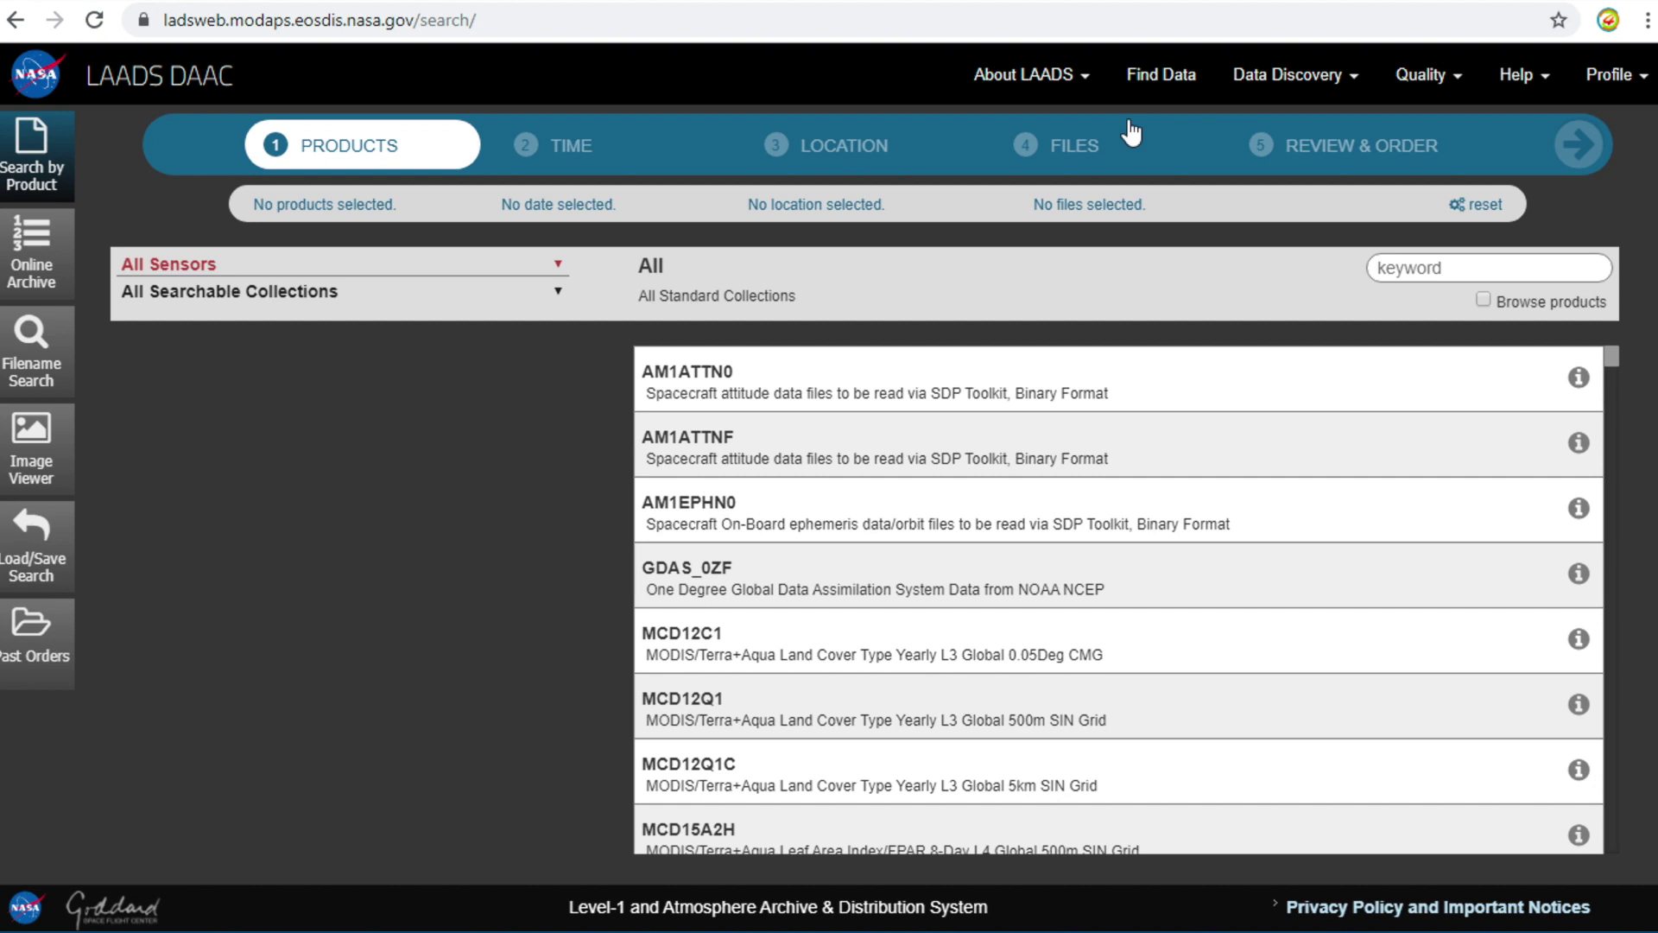
Filter products by keyword 'mod05' and select the MOD05_L2 collection.
left_click(1413, 266)
type("mod04")
key("BackSpace")
type("5")
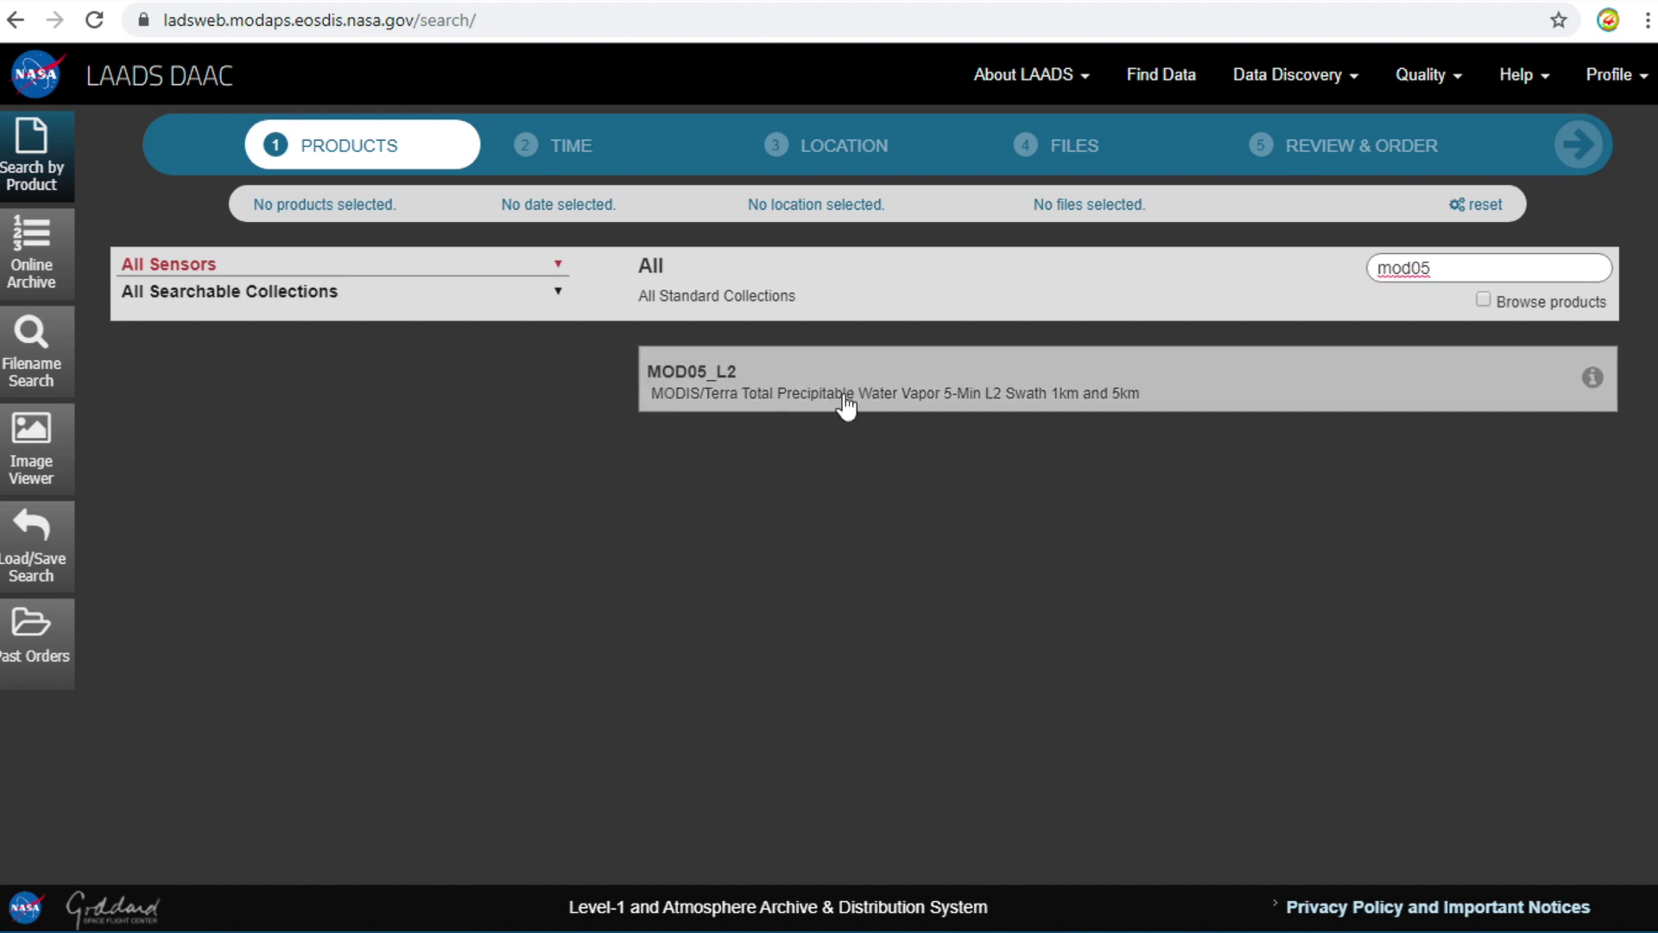
left_click(697, 403)
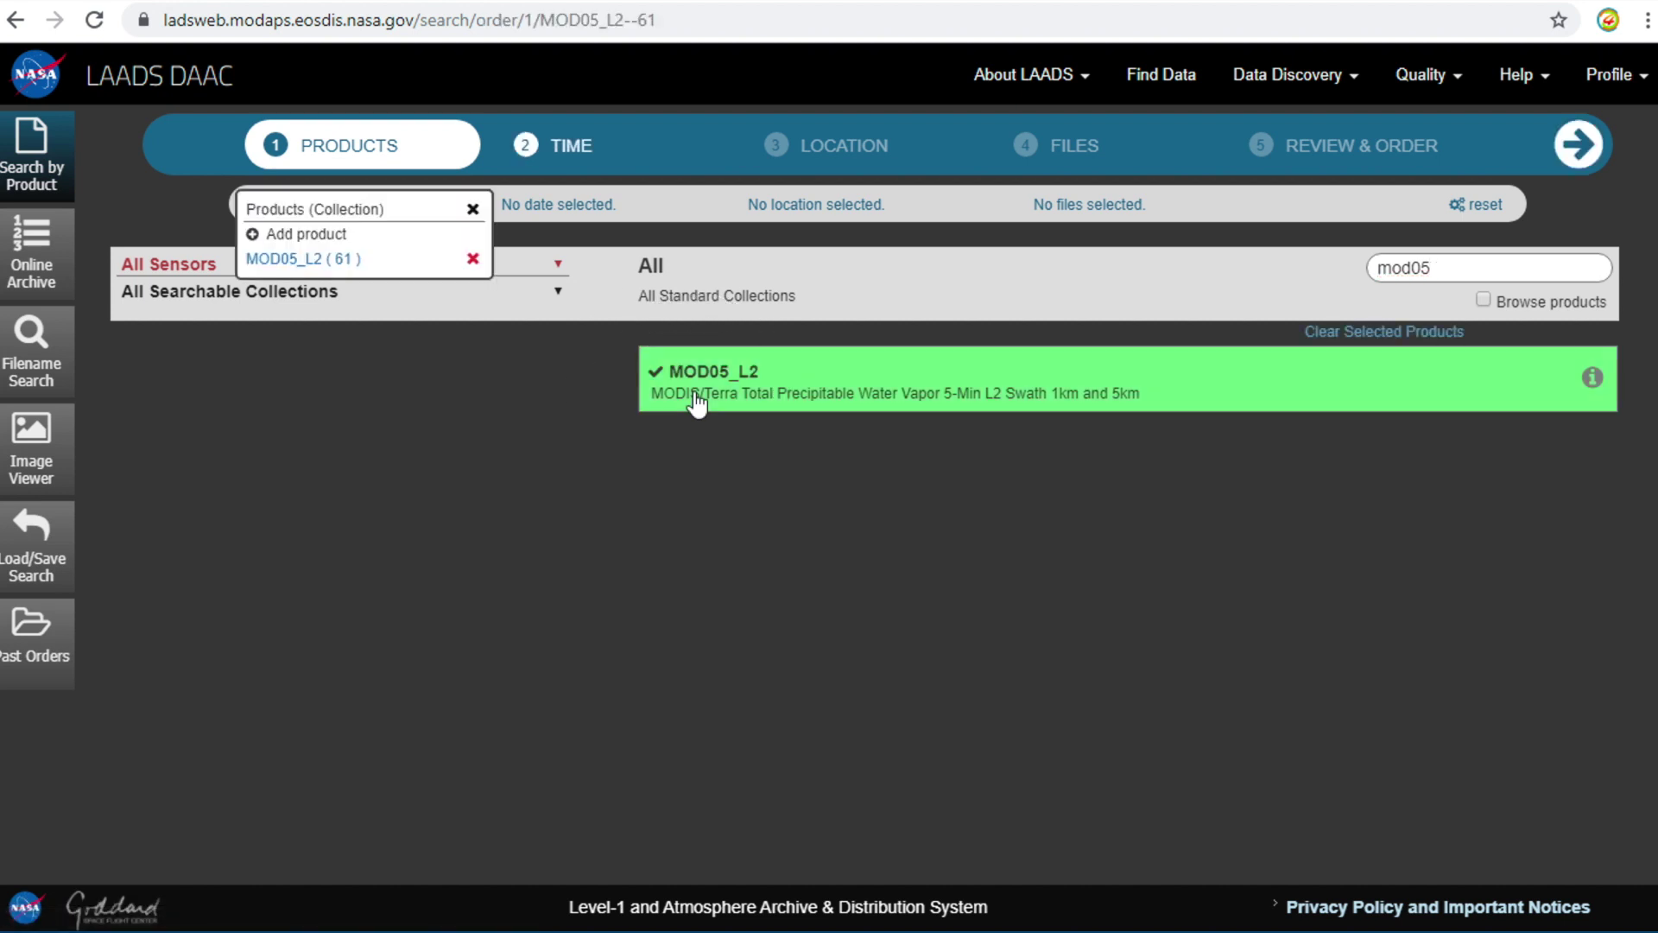
left_click(566, 149)
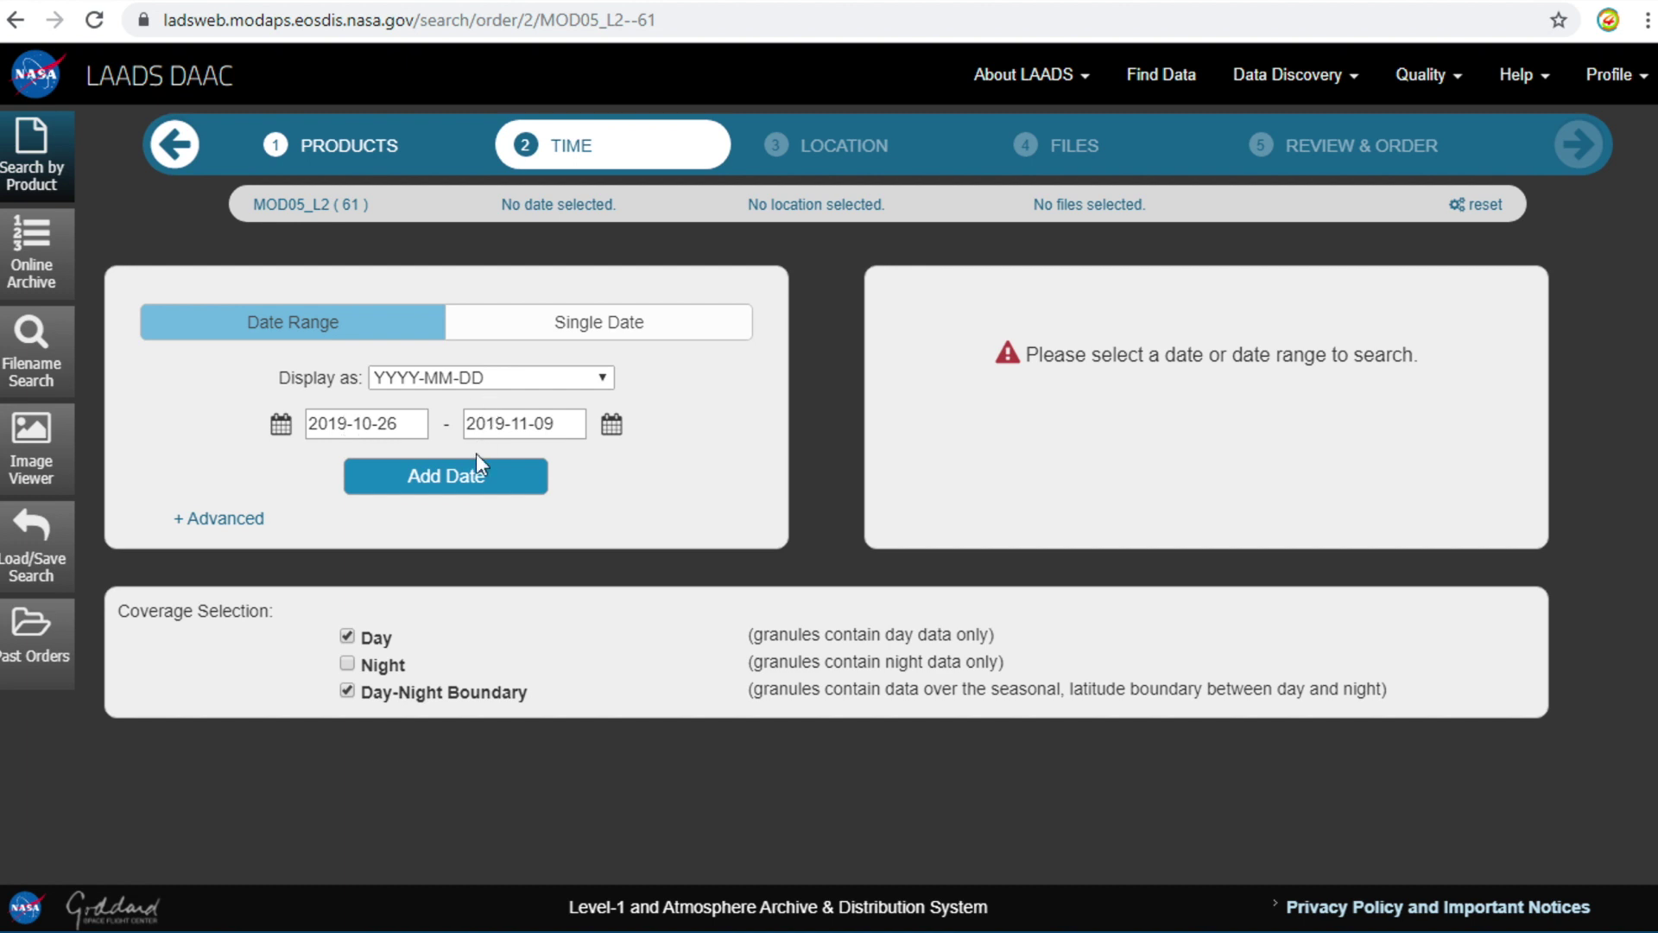
Add the date range 2019-10-26 to 2019-11-09 and continue to the Location step.
left_click(470, 482)
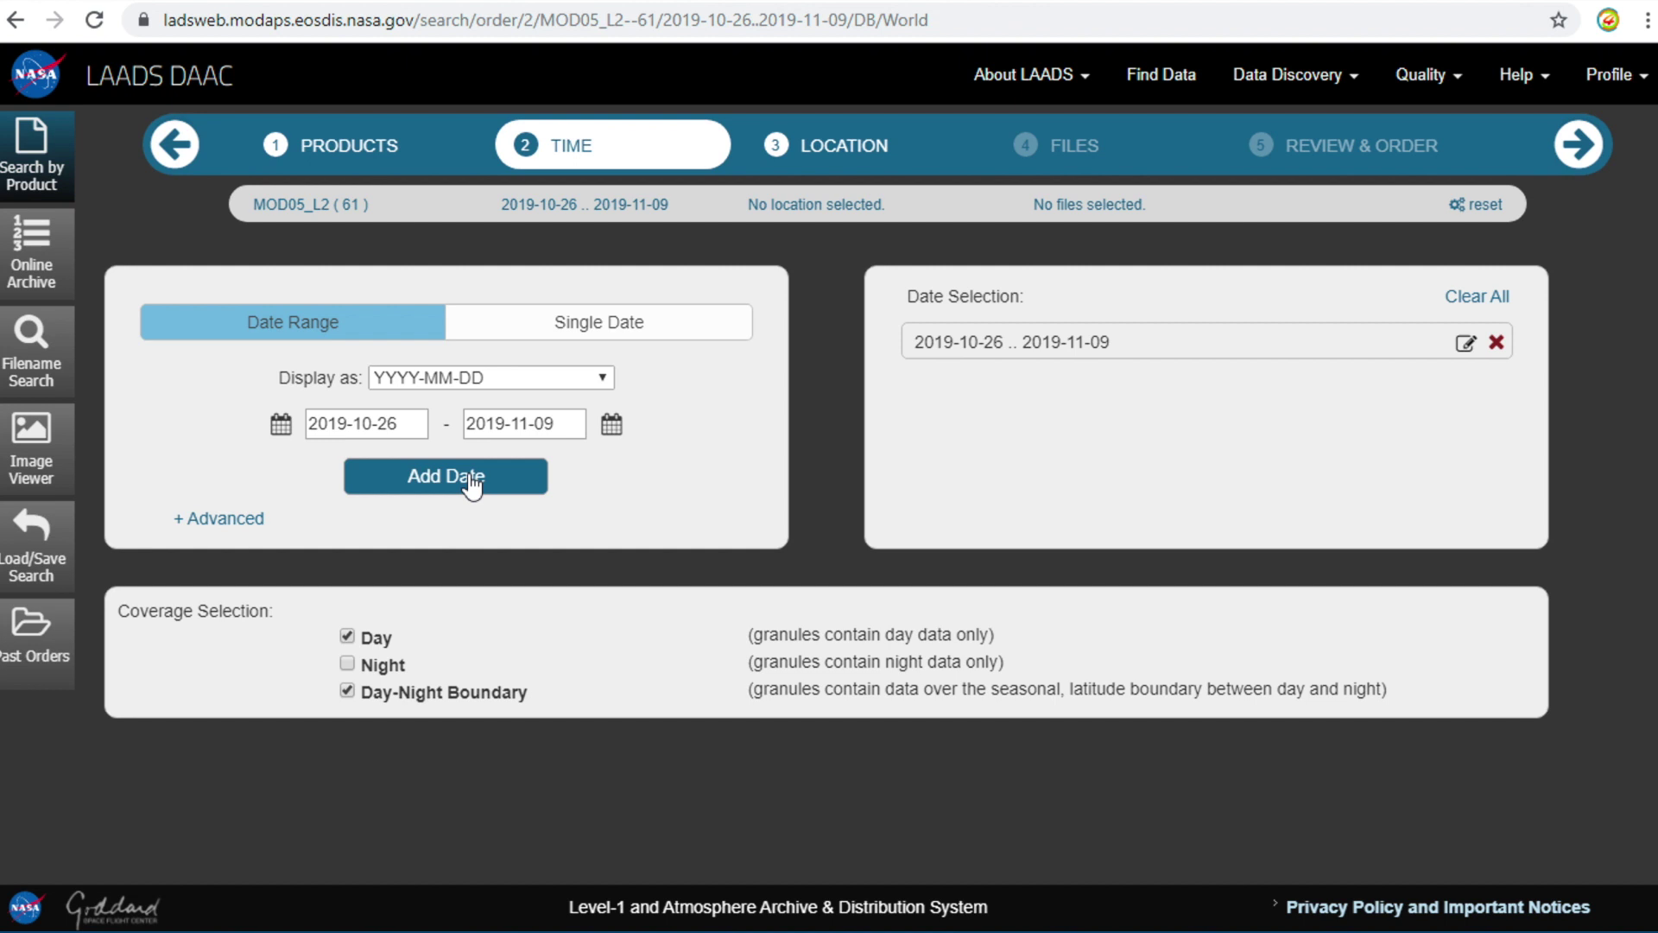
left_click(850, 146)
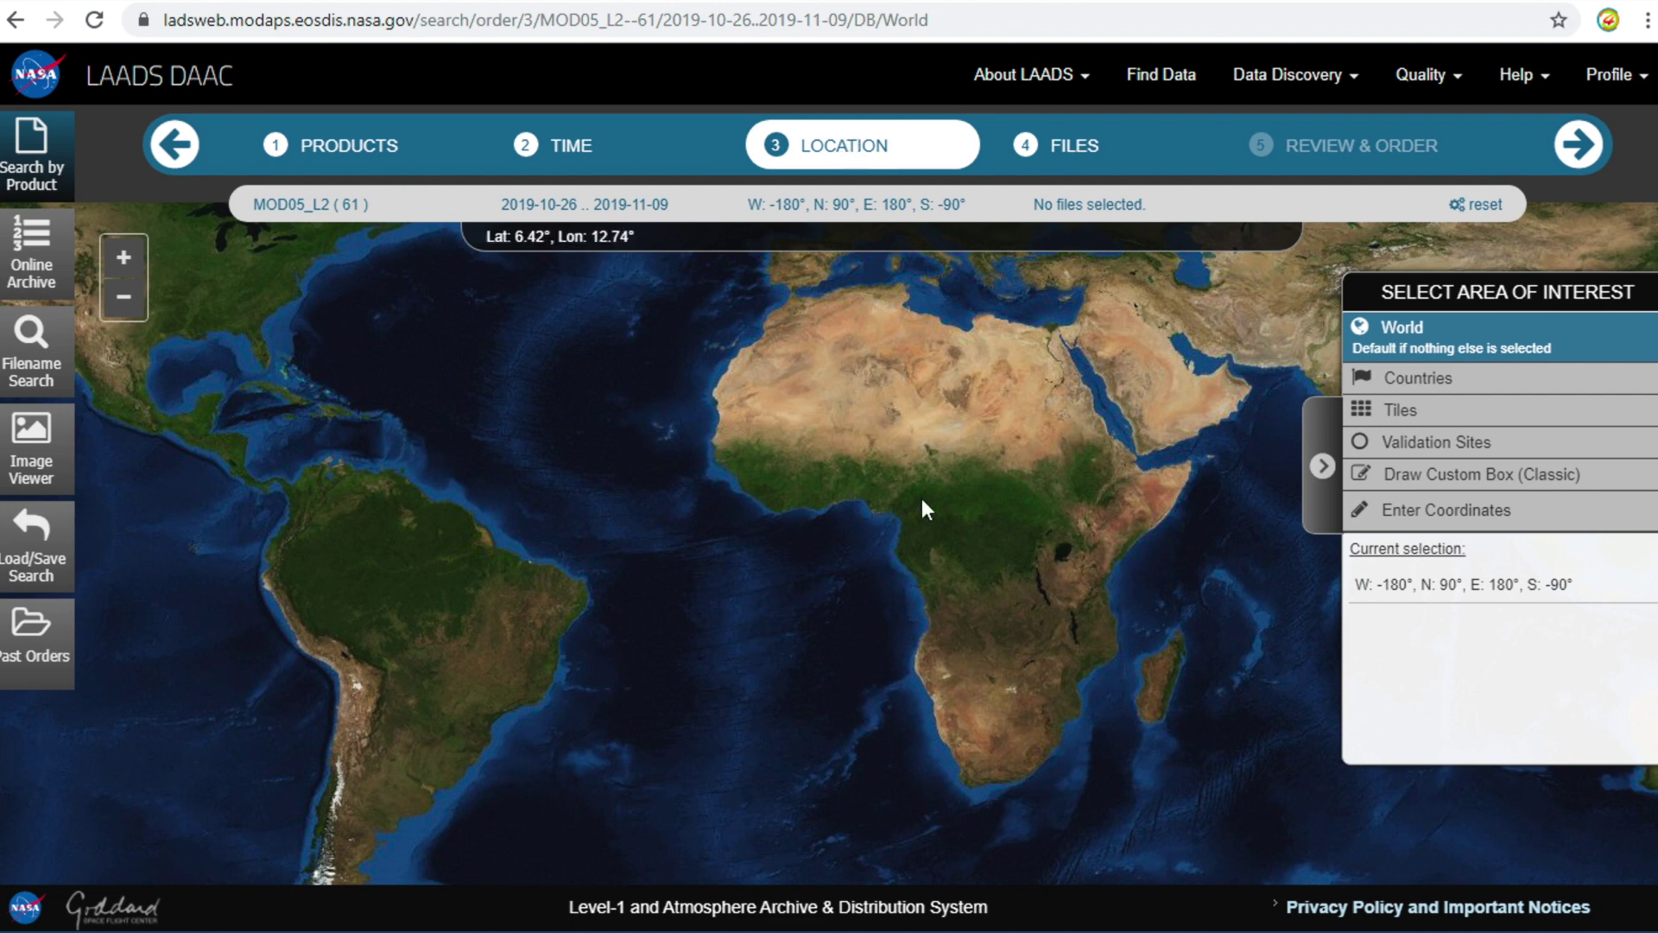
Pan the map to Asia and pick Thailand by country as the area of interest.
left_click_drag(1097, 520, 766, 519)
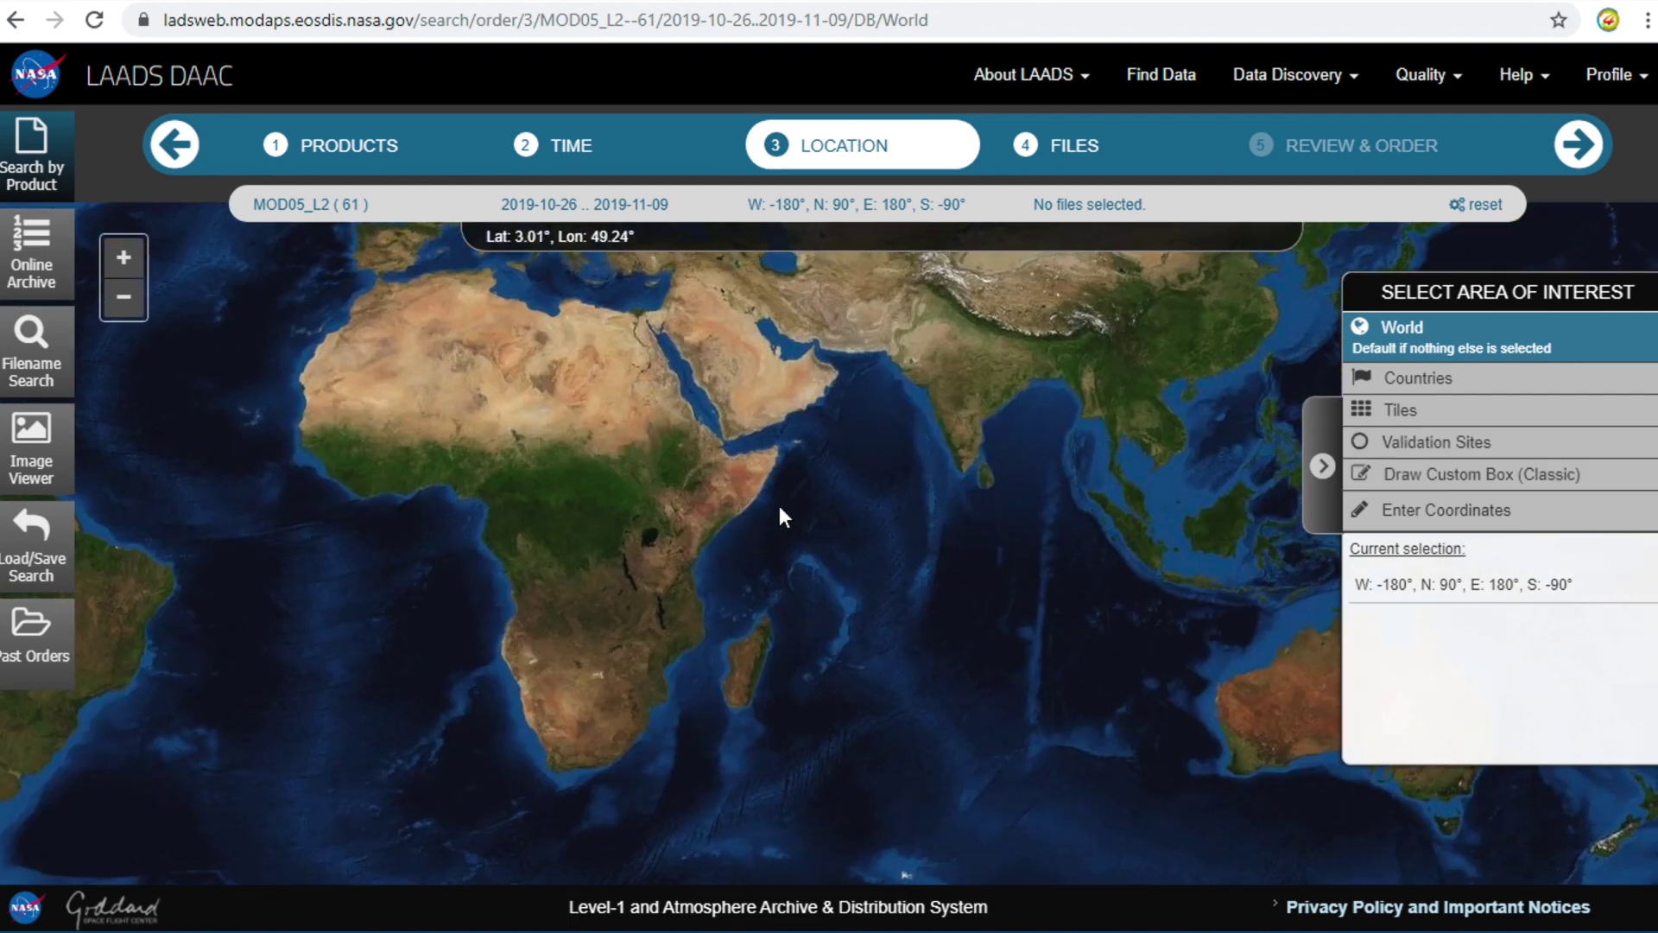
left_click(1434, 388)
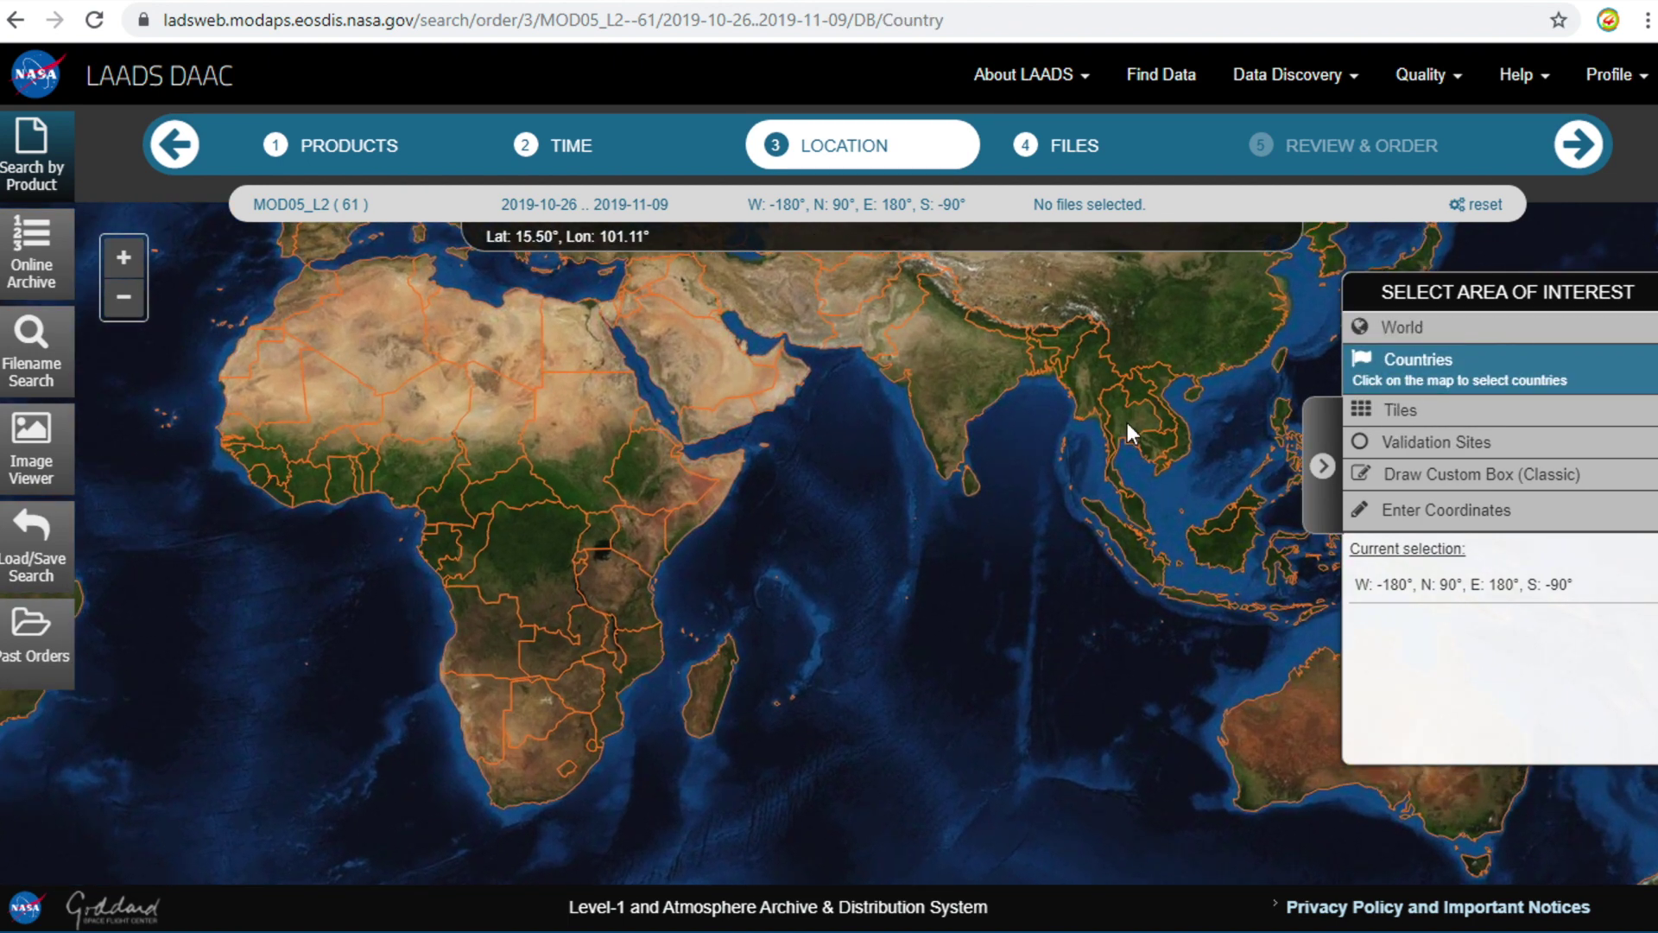
left_click(1127, 422)
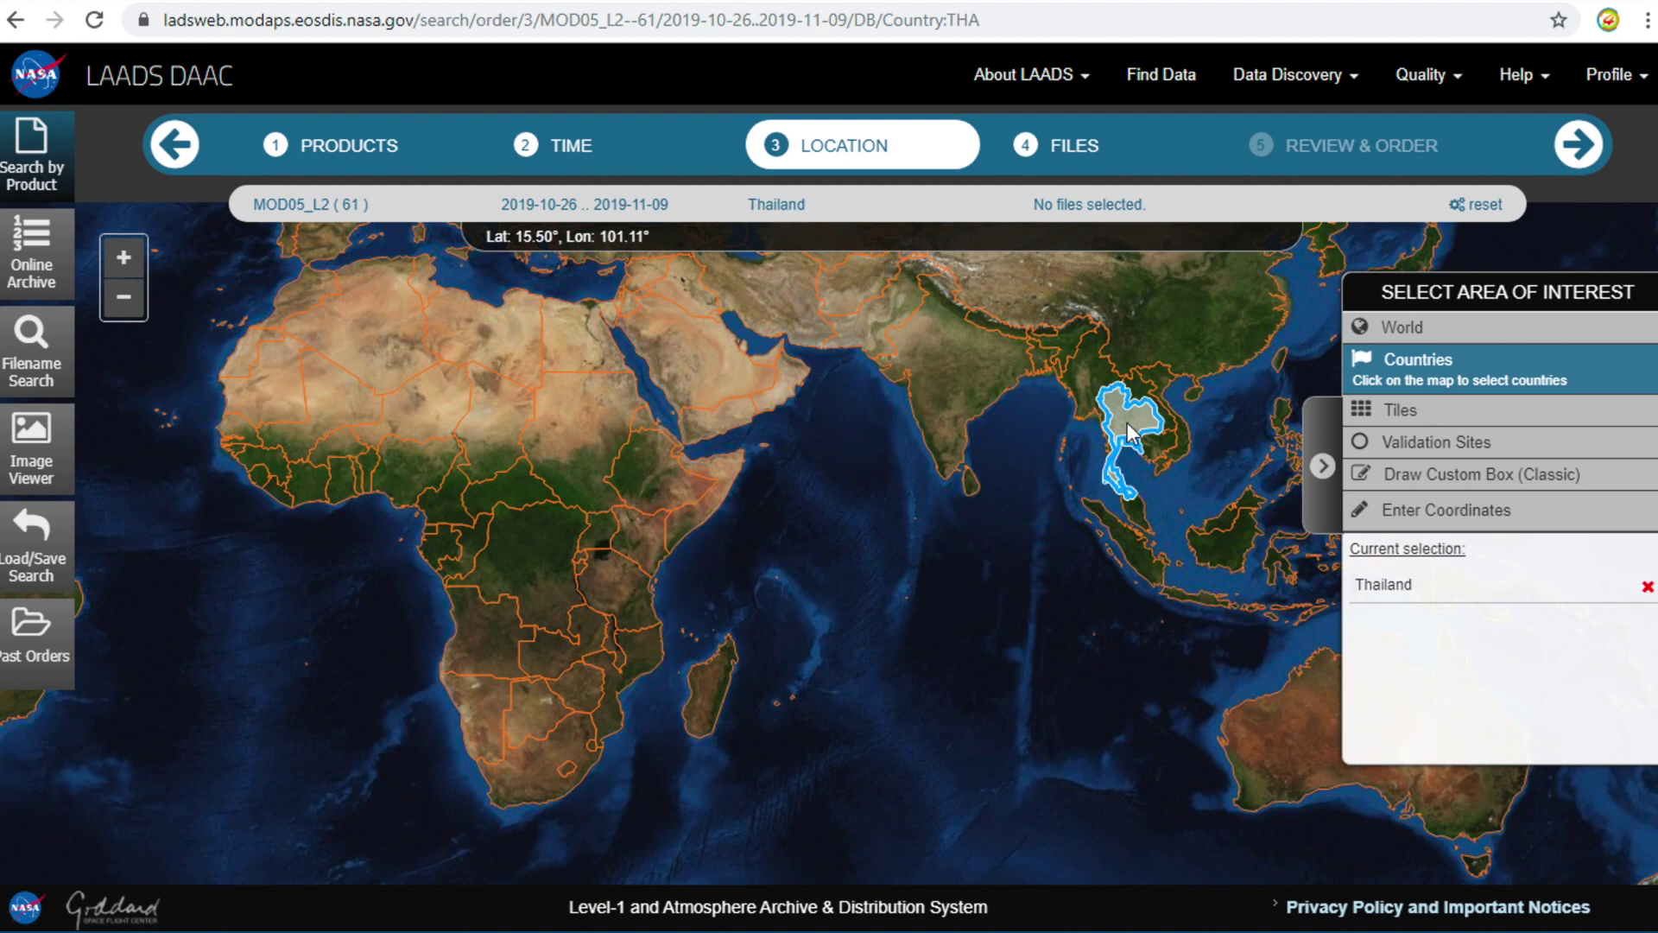
left_click(1131, 429)
left_click(1076, 148)
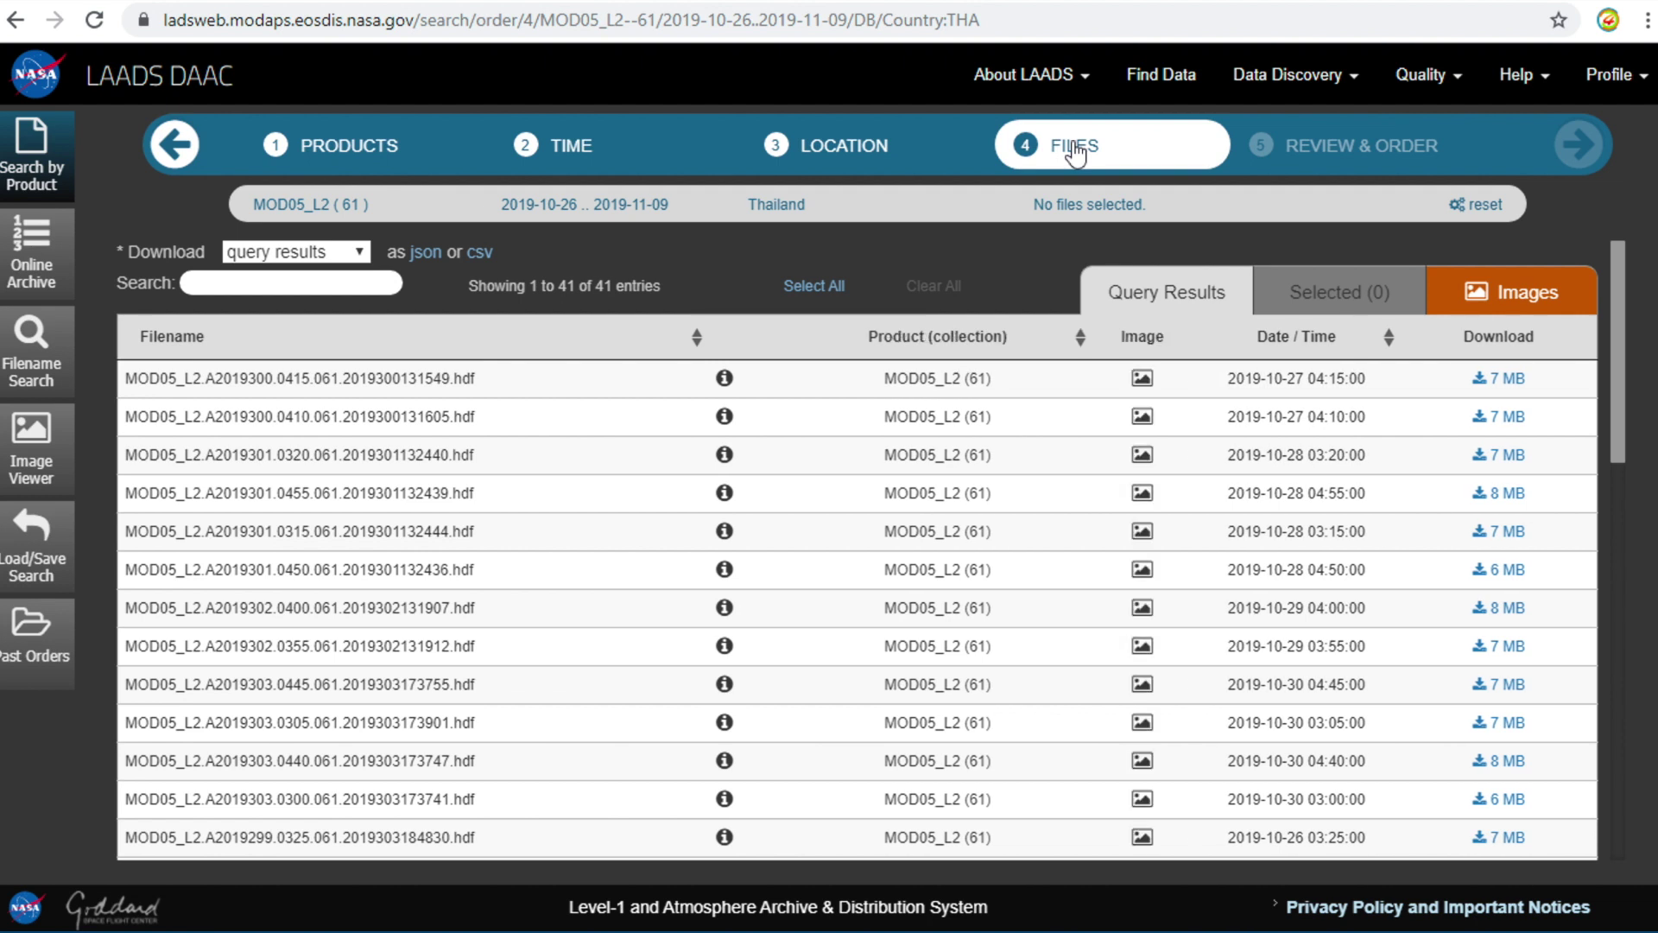
Scroll through the 41 MOD05_L2 query results for Thailand with their previews.
scroll(754, 517, "down", 1)
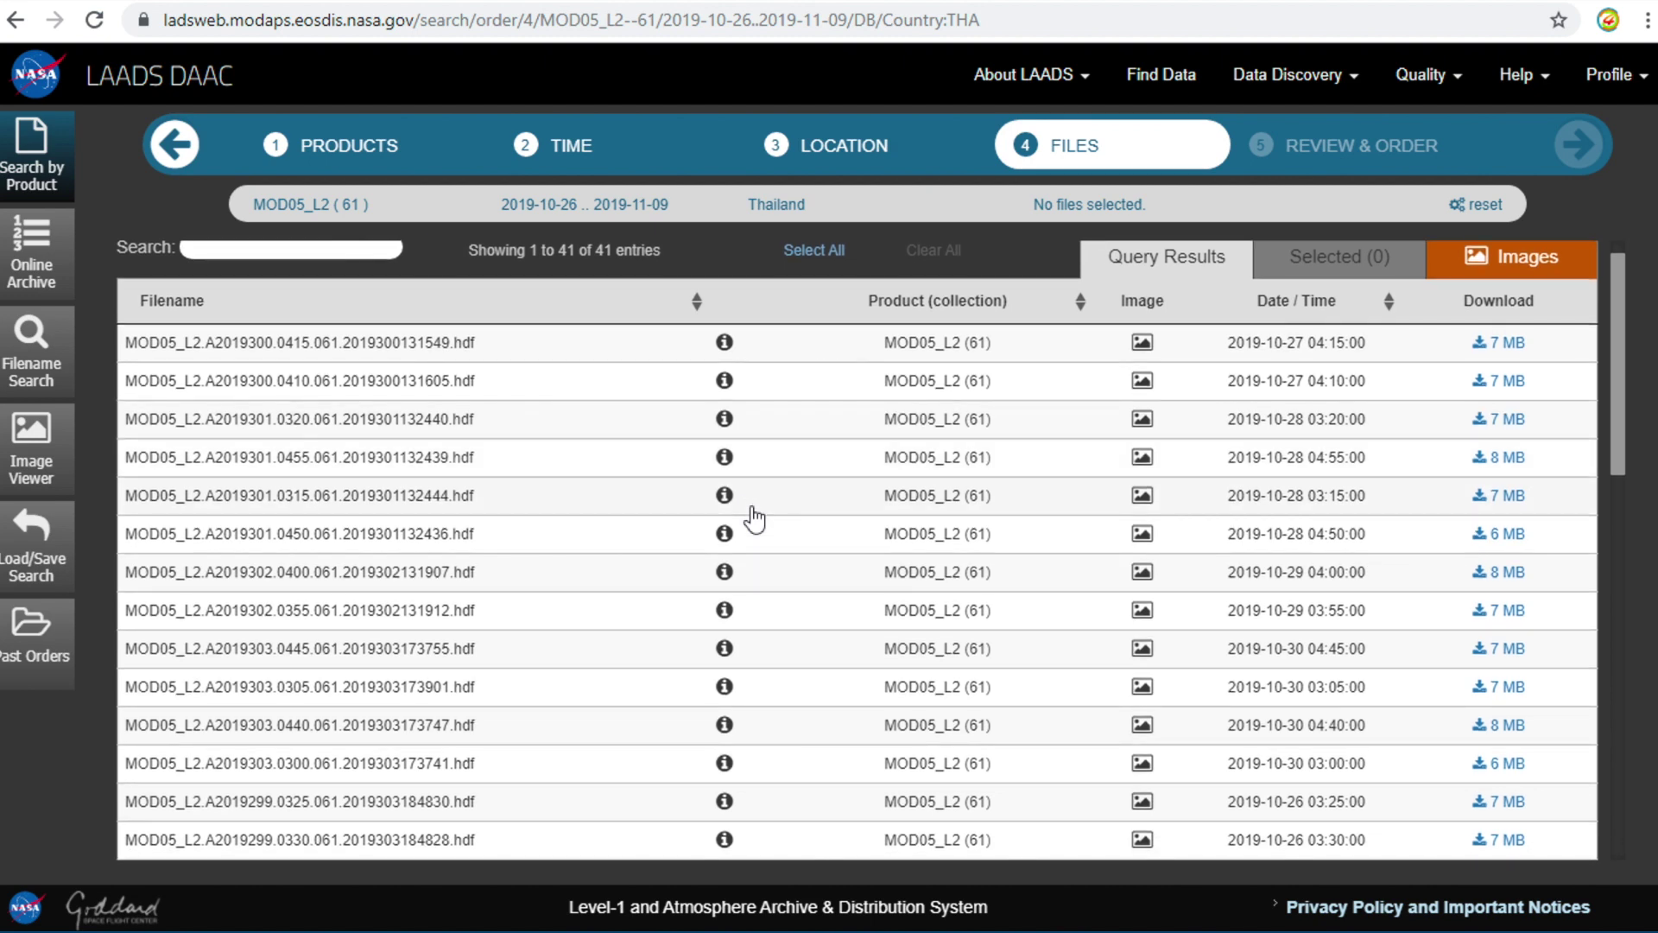
scroll(753, 516, "down", 1)
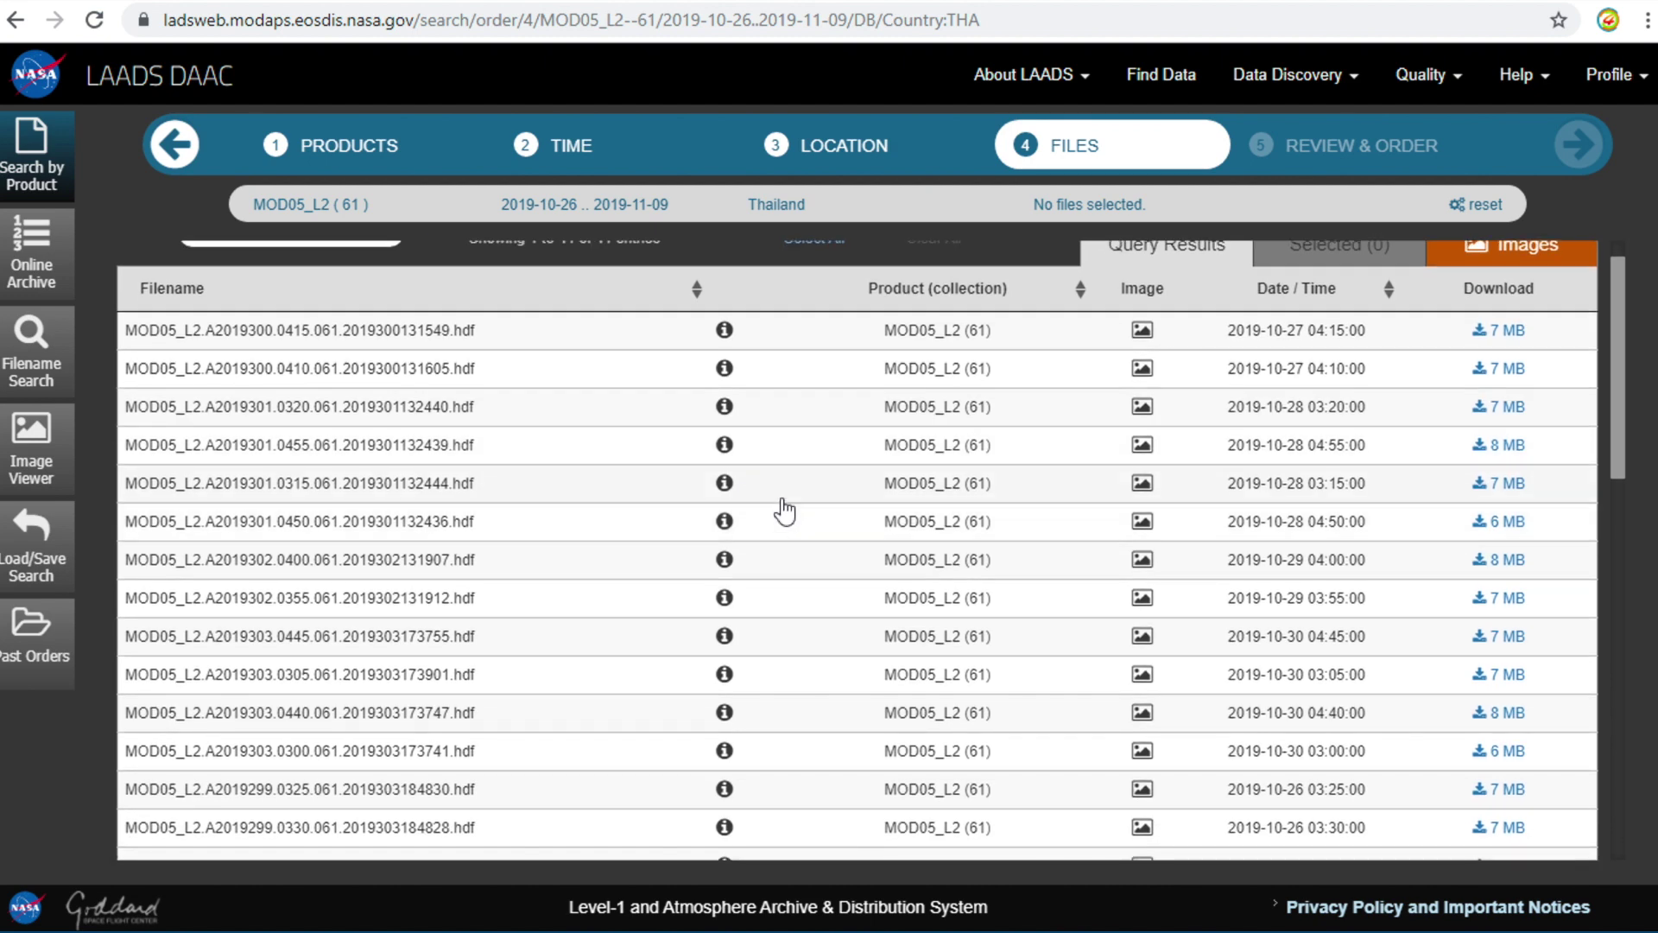